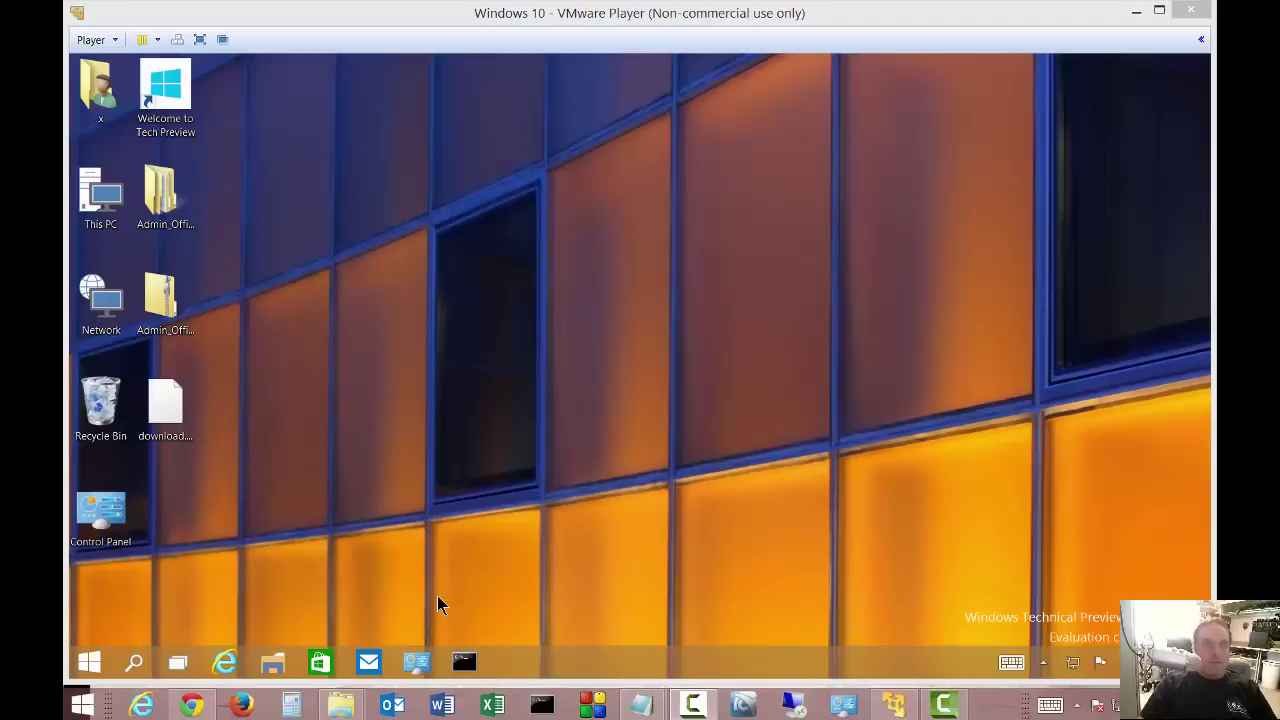
- Launch Word 2016 Preview from the Microsoft Office 2016 Preview programs and create a blank document
{"action": "left_click", "coordinate": [85, 663]}
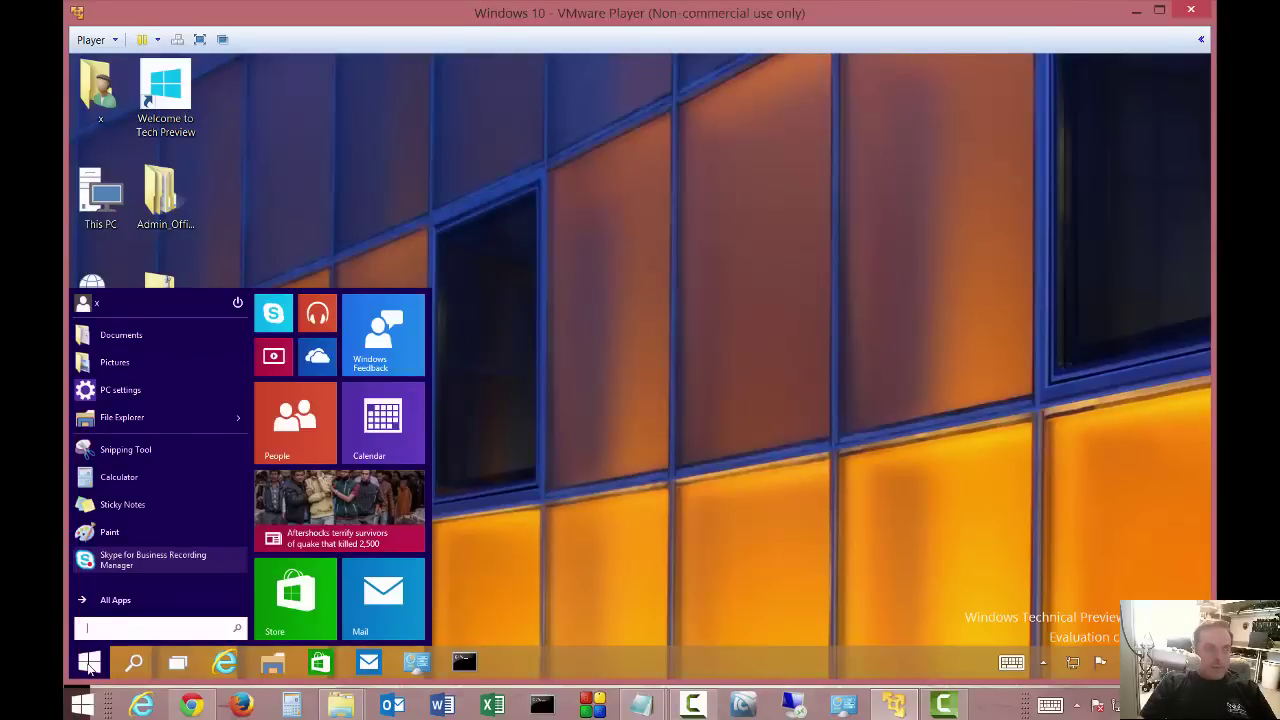
{"action": "left_click", "coordinate": [106, 600]}
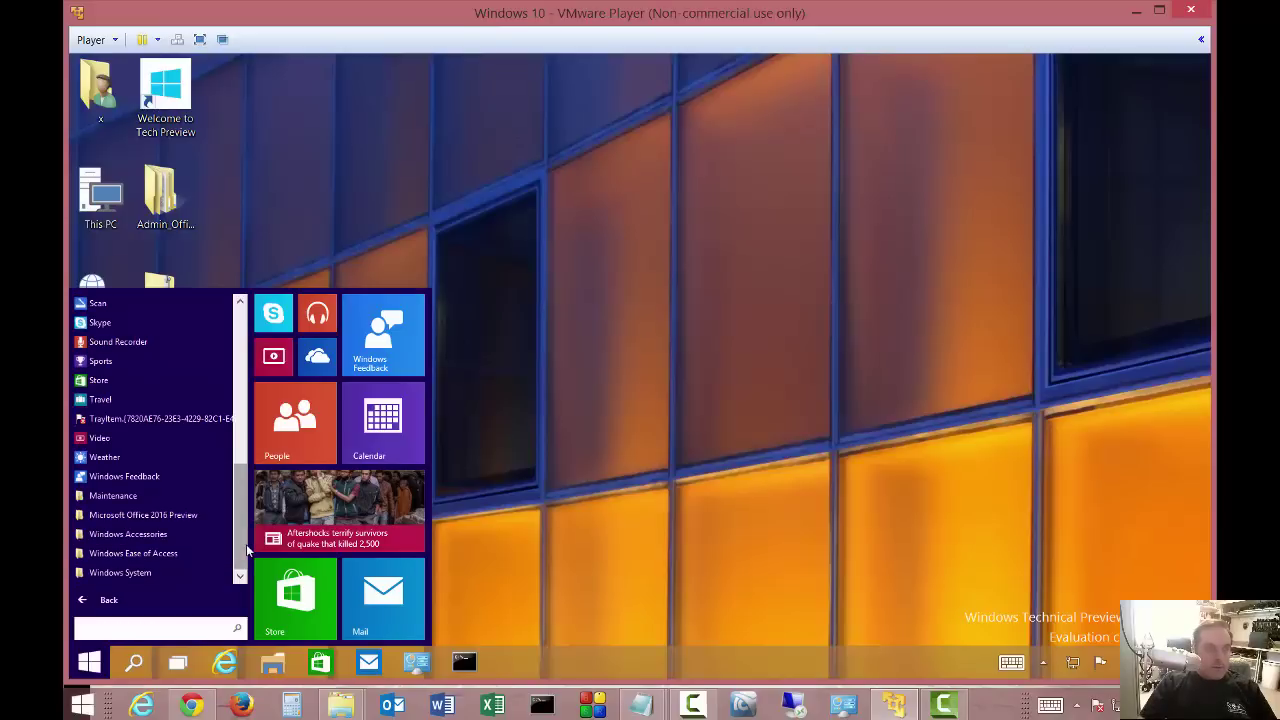
{"action": "left_click", "coordinate": [150, 518]}
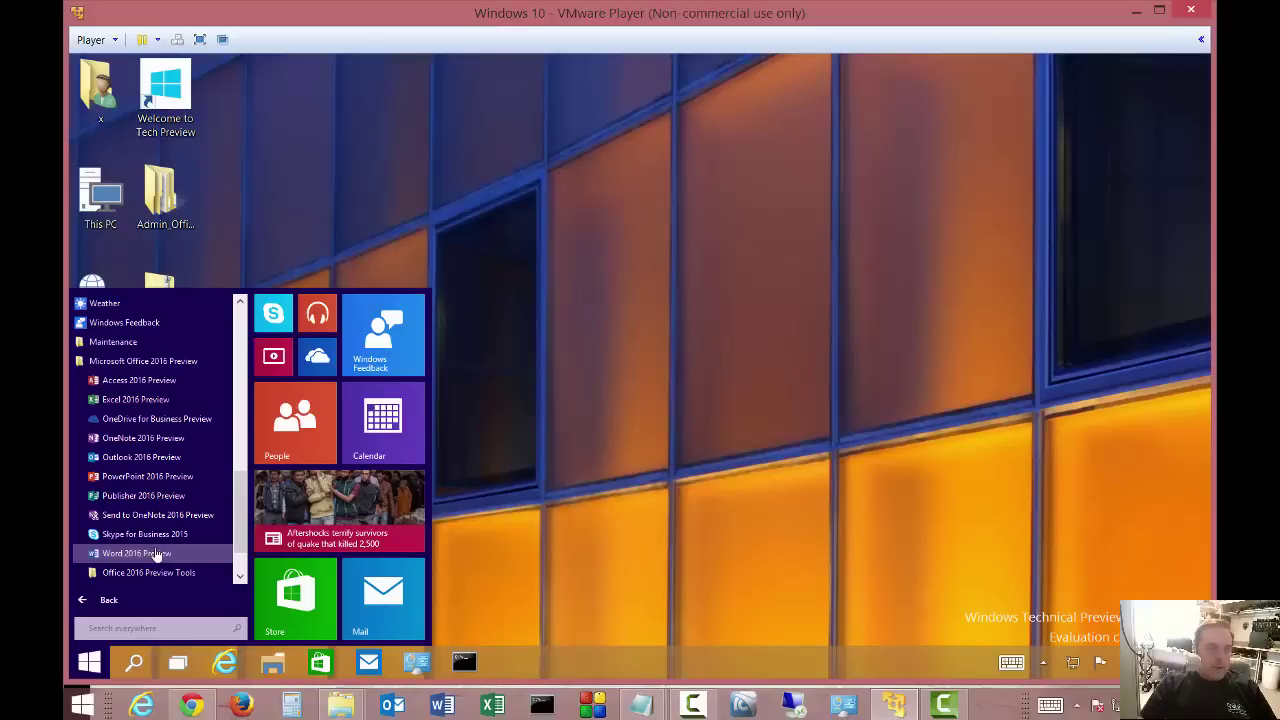
{"action": "left_click", "coordinate": [137, 553]}
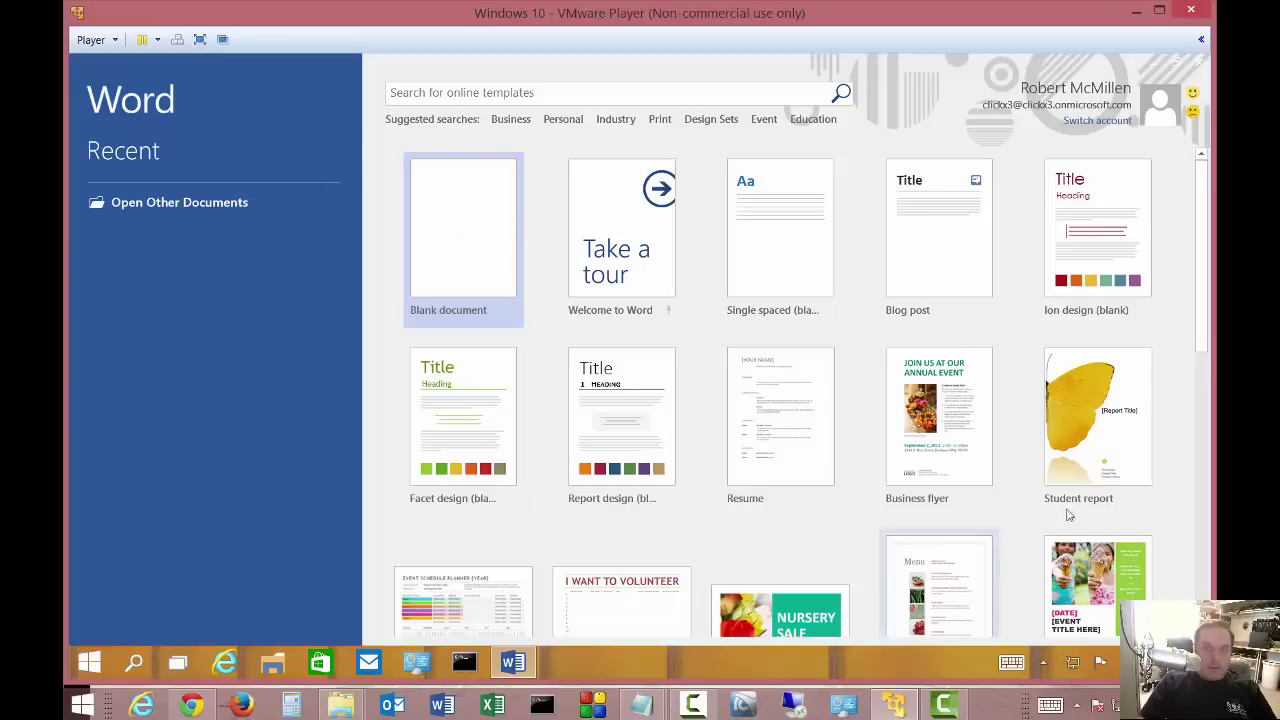
{"action": "left_click", "coordinate": [459, 238]}
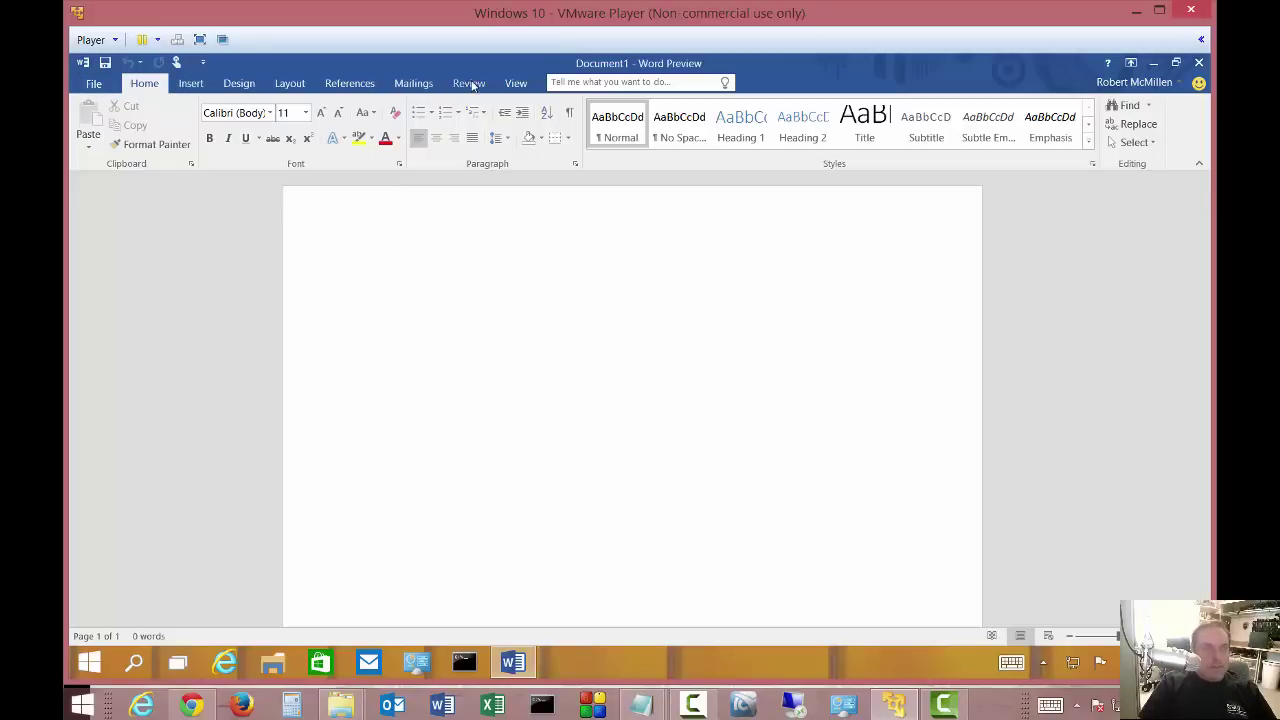
- Examine the available locations for opening documents and return to the blank document
{"action": "left_click", "coordinate": [95, 84]}
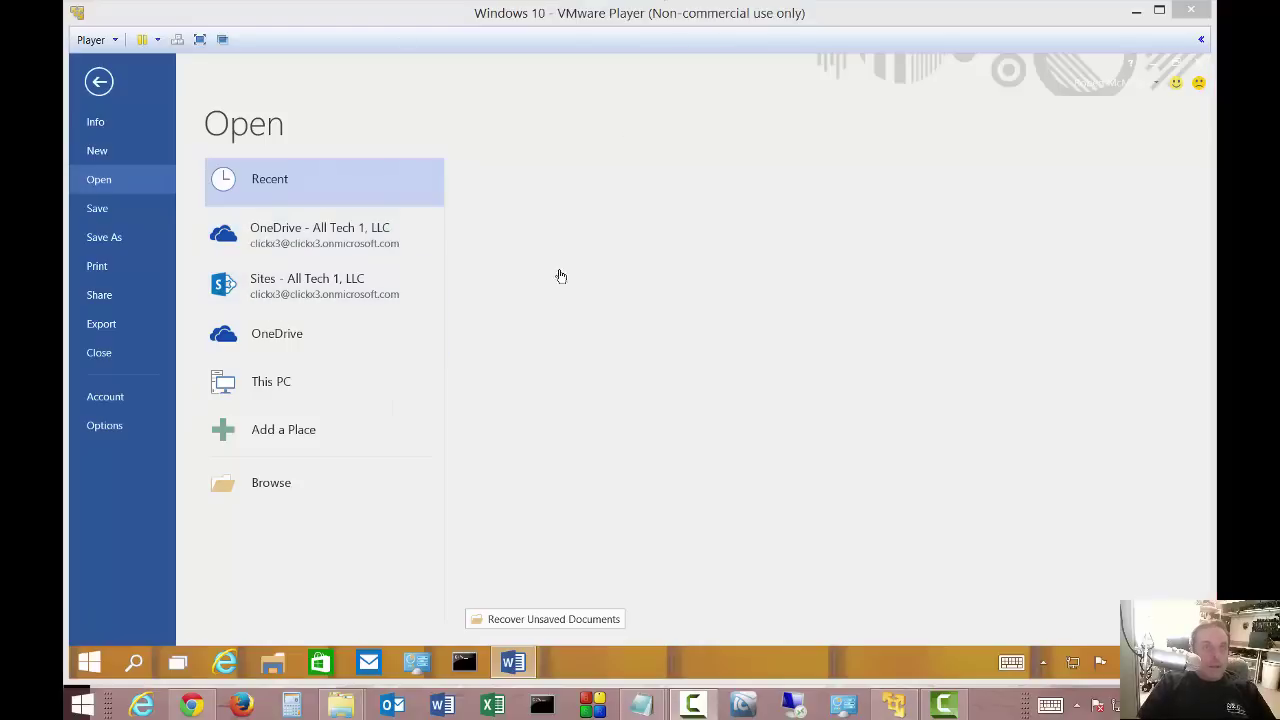
{"action": "left_click", "coordinate": [105, 87]}
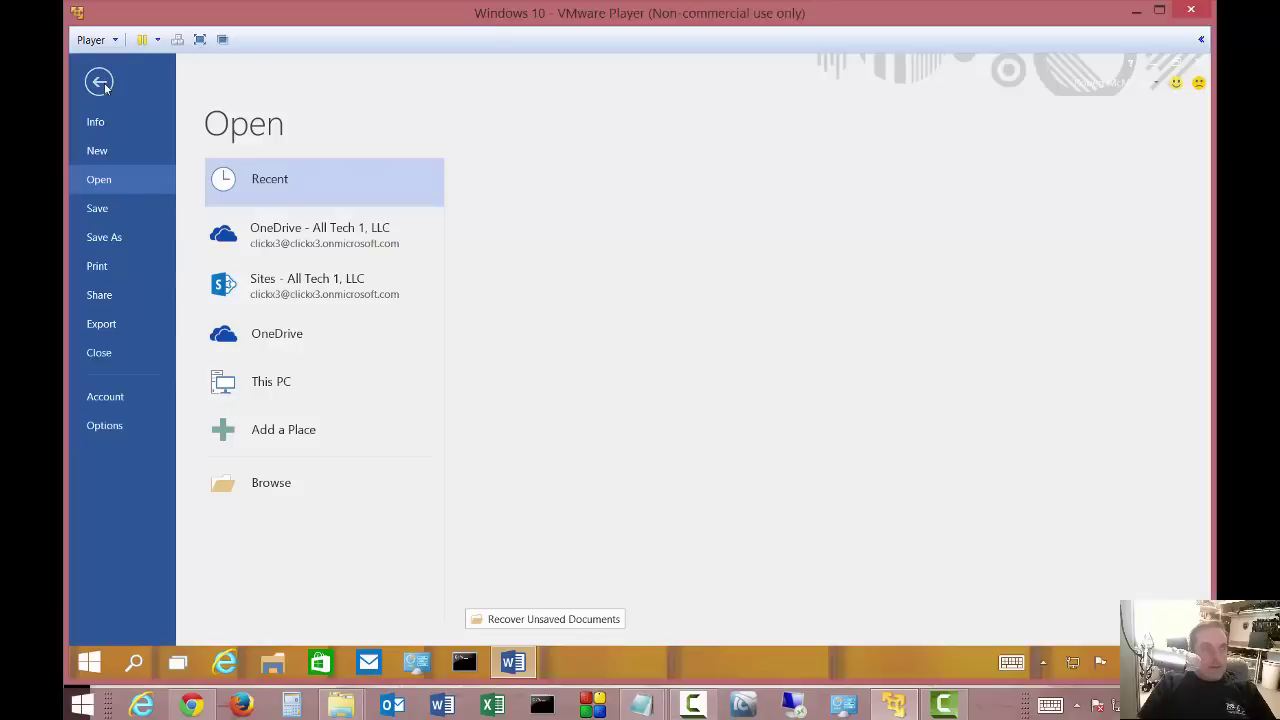
{"action": "left_click", "coordinate": [100, 83]}
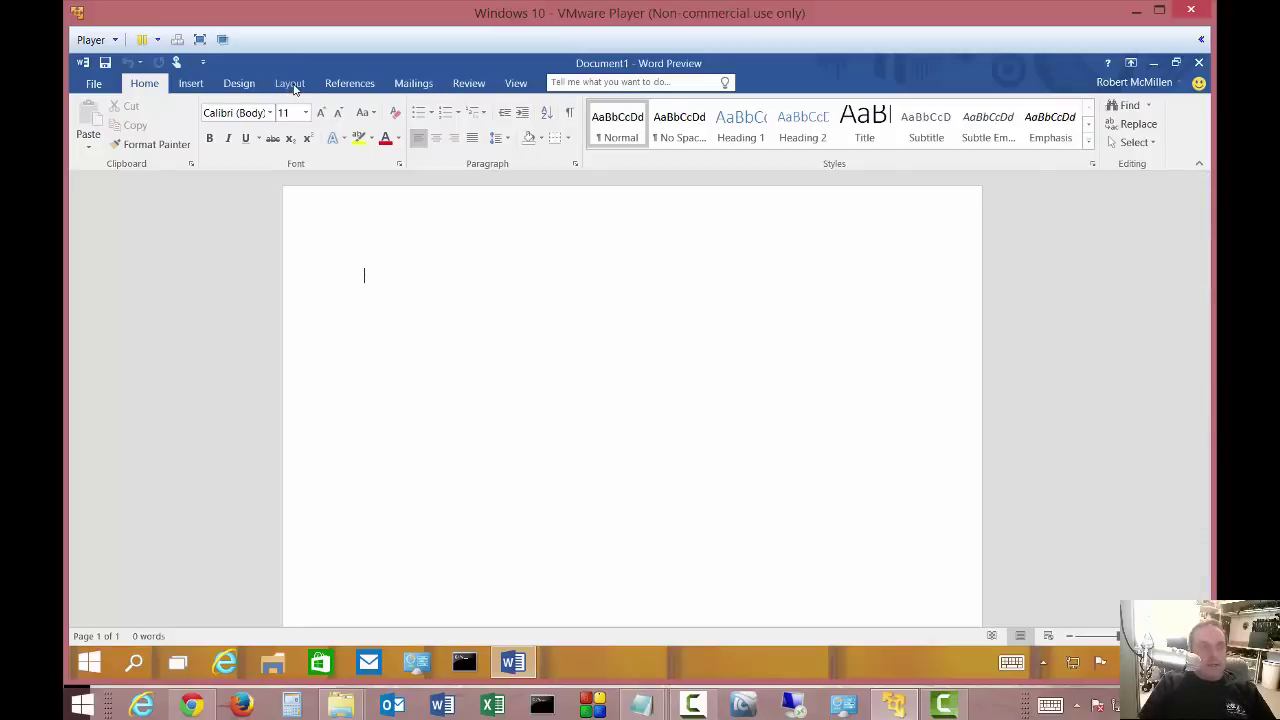
- Set the command spacing to Mouse mode and add Quick Print to the Quick Access Toolbar
{"action": "left_click", "coordinate": [188, 66]}
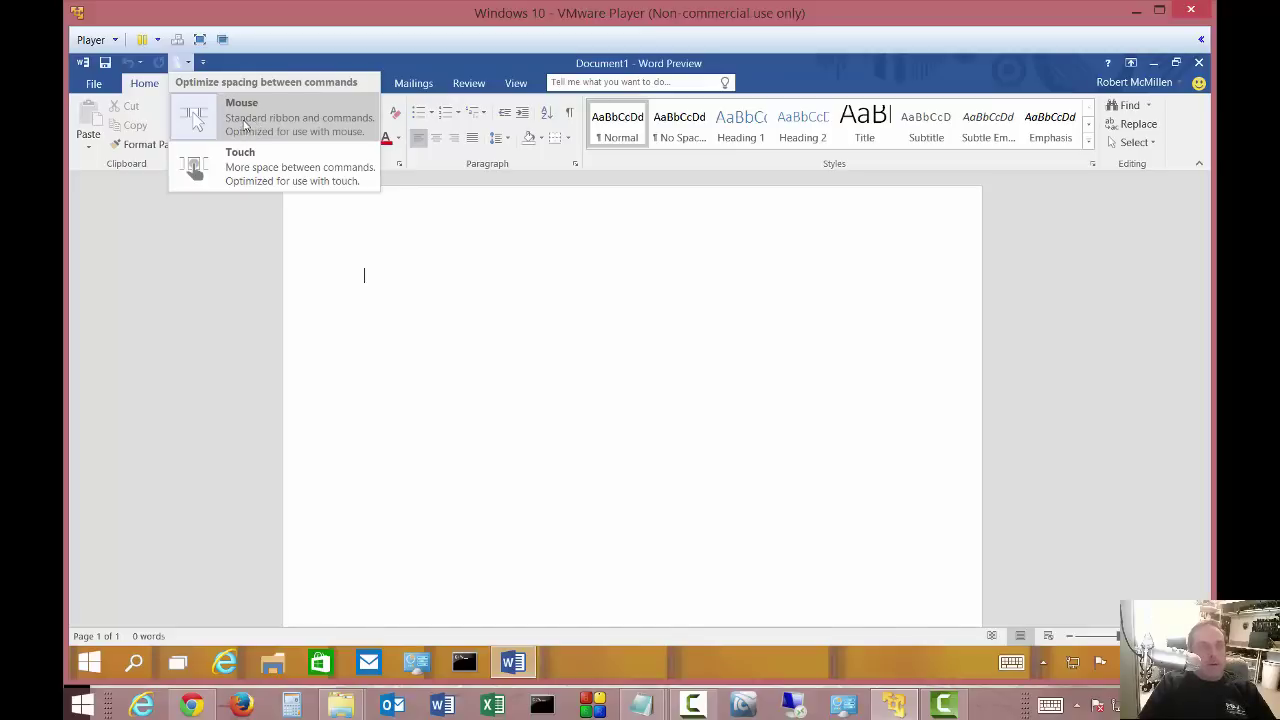
{"action": "left_click", "coordinate": [246, 113]}
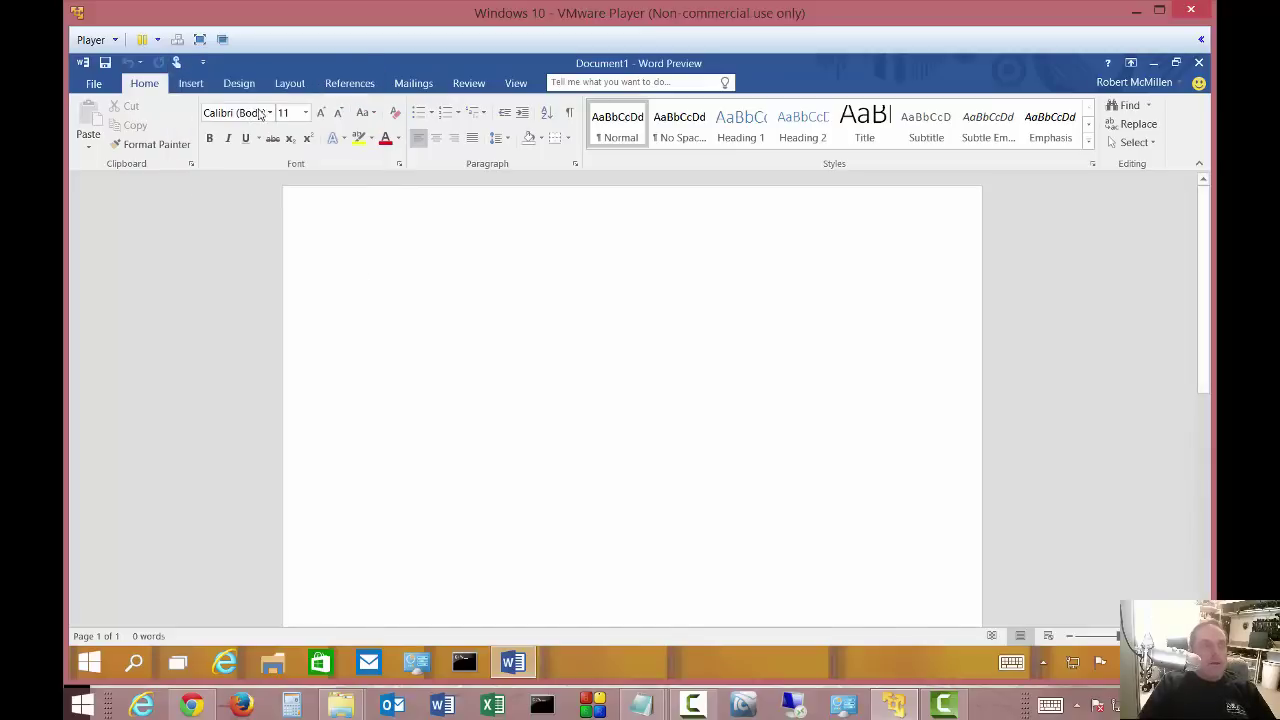
{"action": "left_click", "coordinate": [205, 63]}
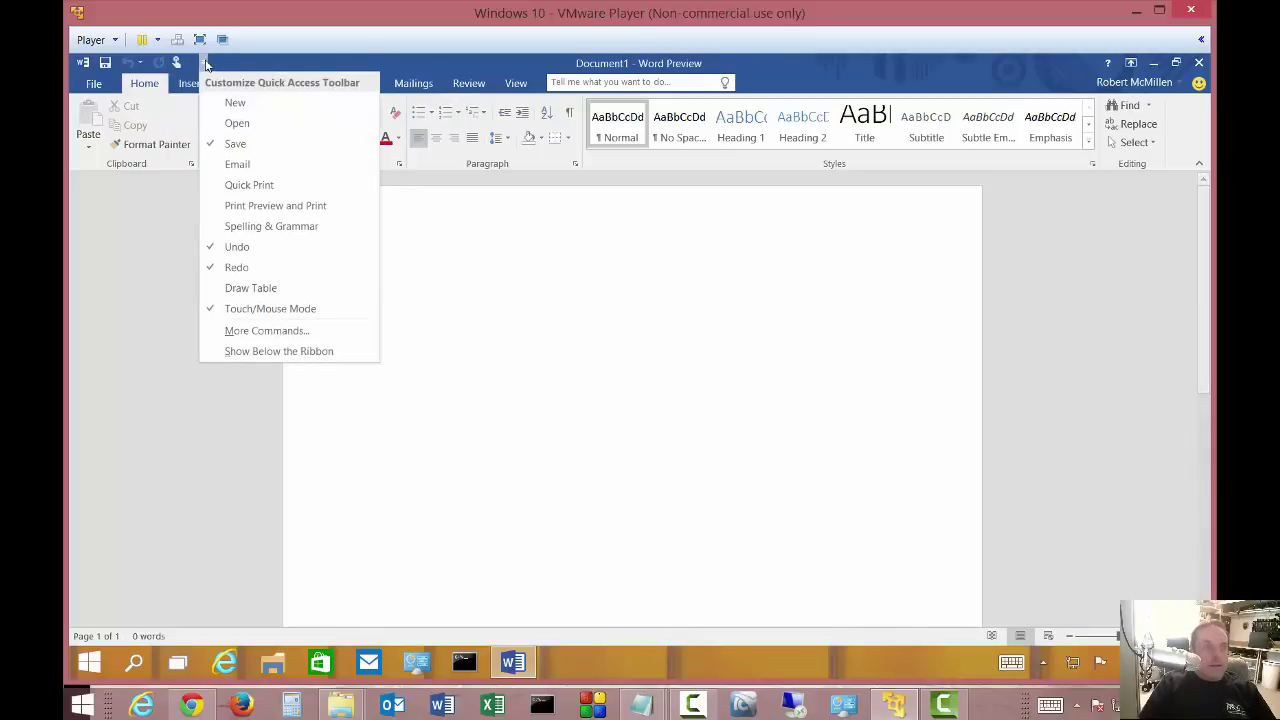
{"action": "left_click", "coordinate": [291, 186]}
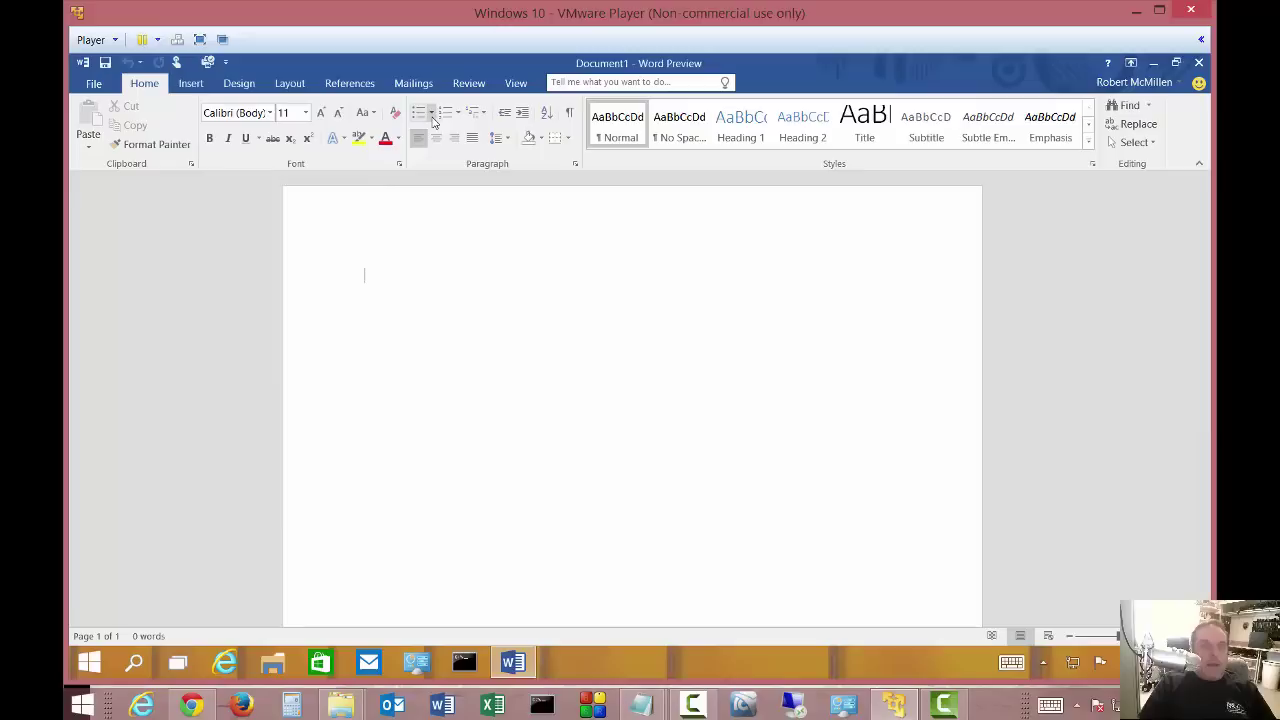
- Look up the suggested query "print" in Tell Me and apply the Print Layout view from its suggestions
{"action": "left_click", "coordinate": [648, 88]}
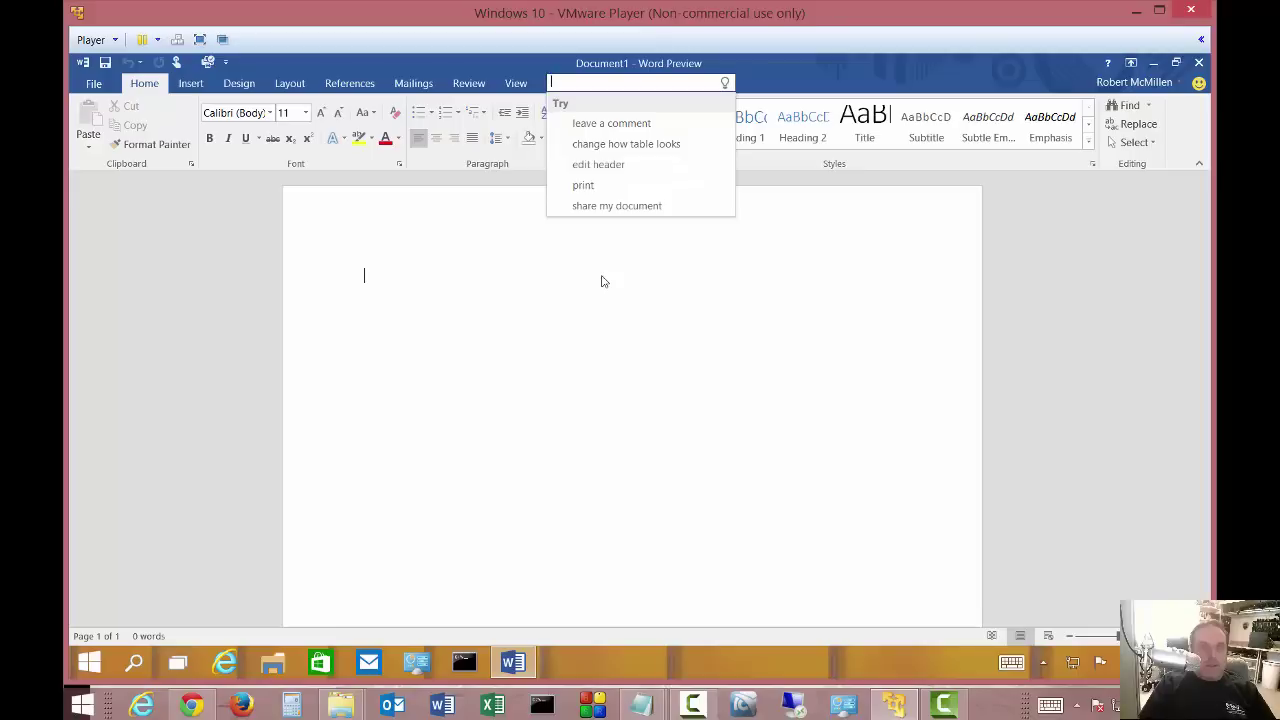
{"action": "left_click", "coordinate": [583, 185]}
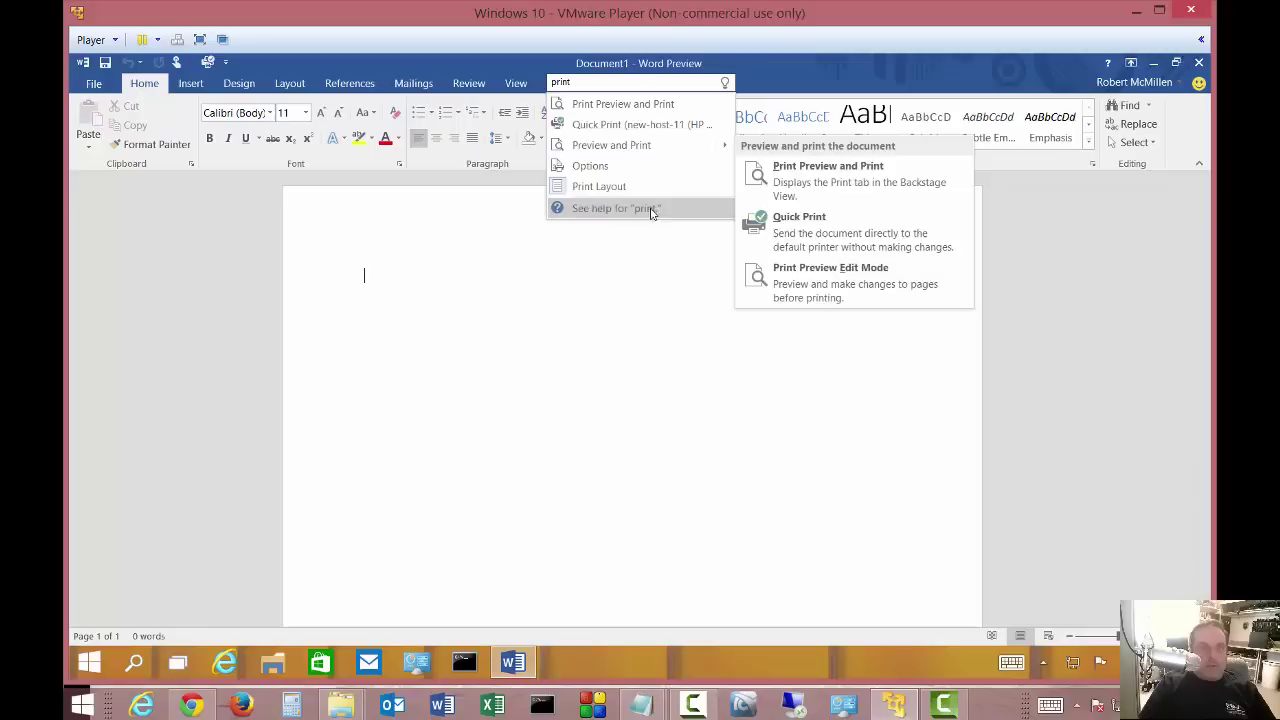
{"action": "mouse_move", "coordinate": [663, 147]}
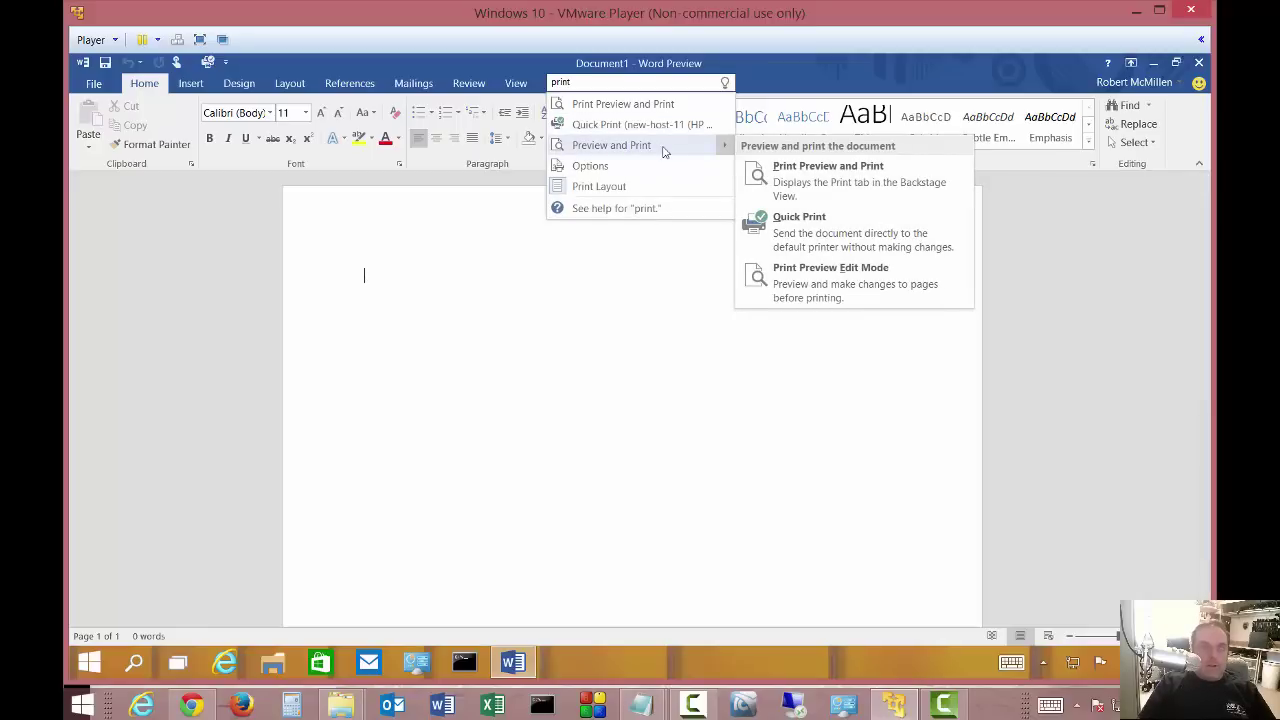
{"action": "left_click", "coordinate": [667, 188]}
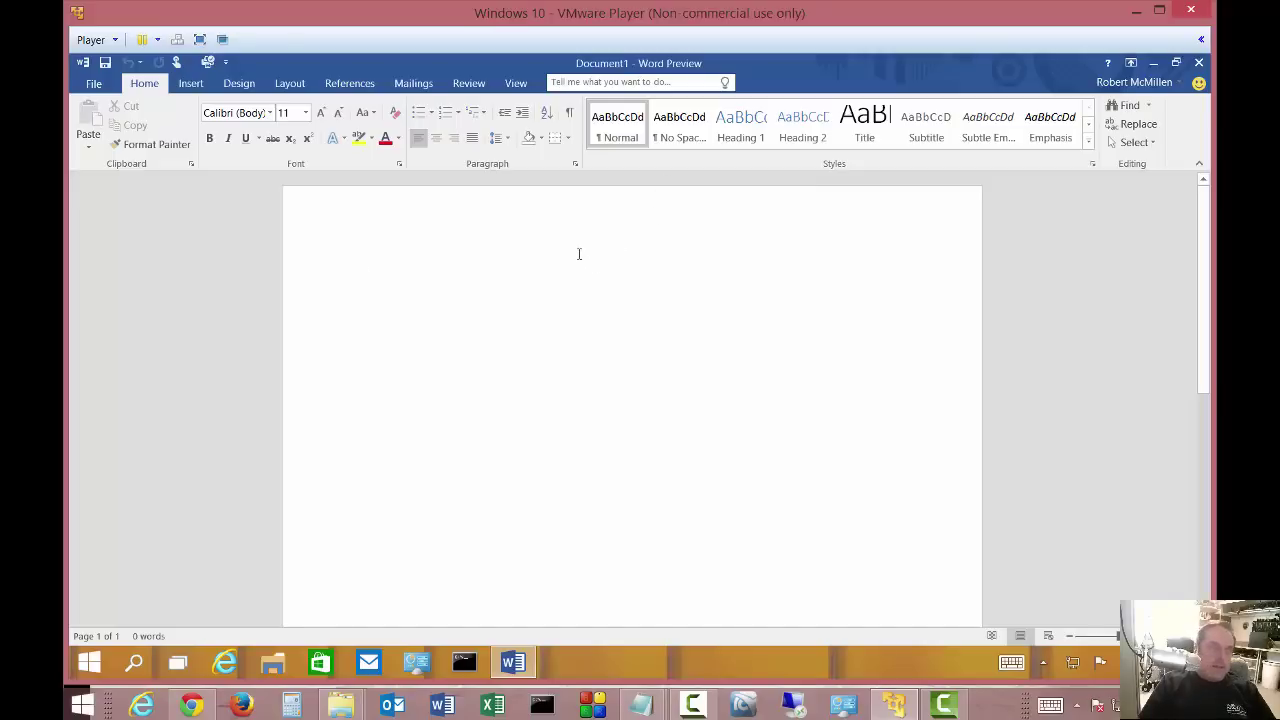
- View the blank document in Print Preview Edit Mode through the recently used Tell Me commands and close the preview
{"action": "left_click", "coordinate": [646, 82]}
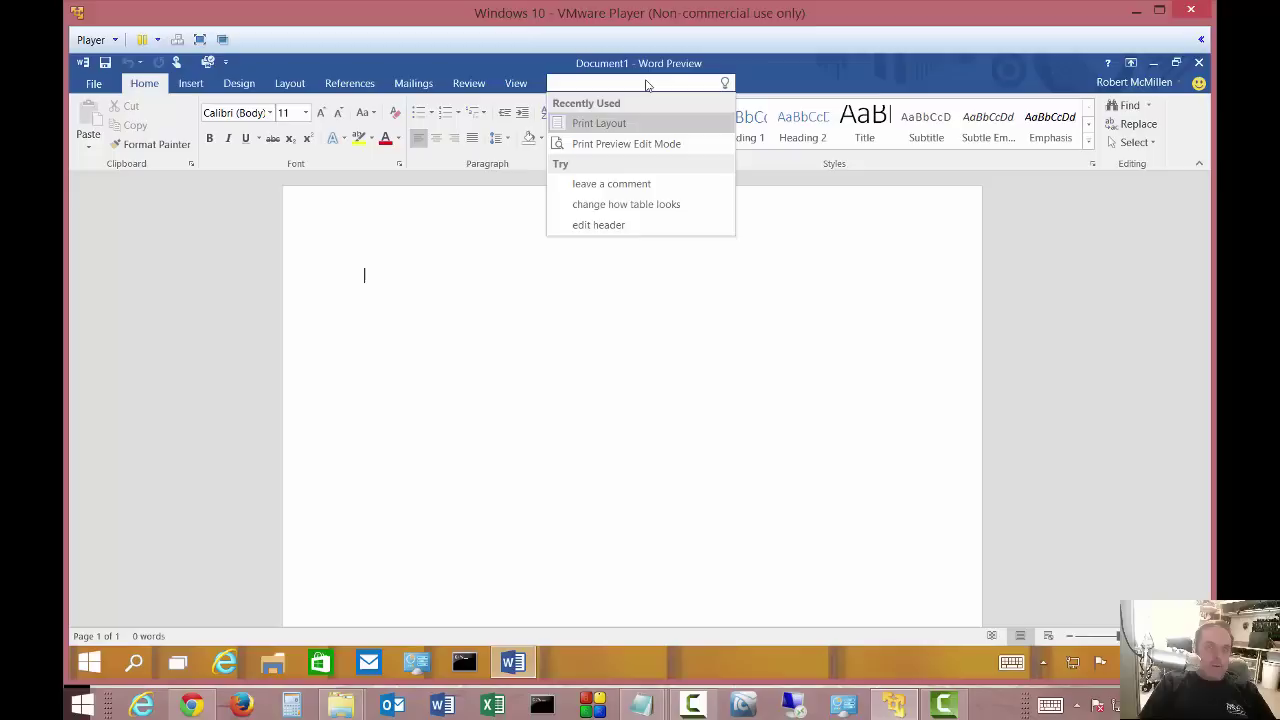
{"action": "left_click", "coordinate": [637, 145]}
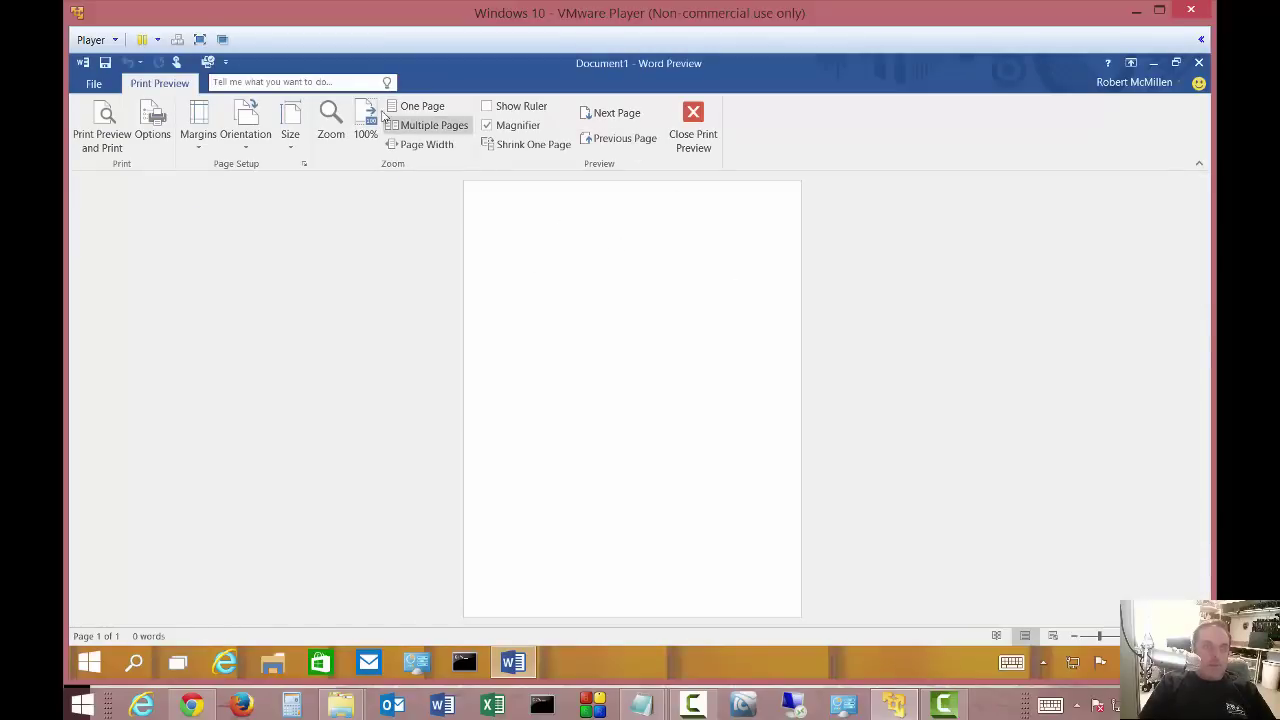
{"action": "left_click", "coordinate": [352, 84]}
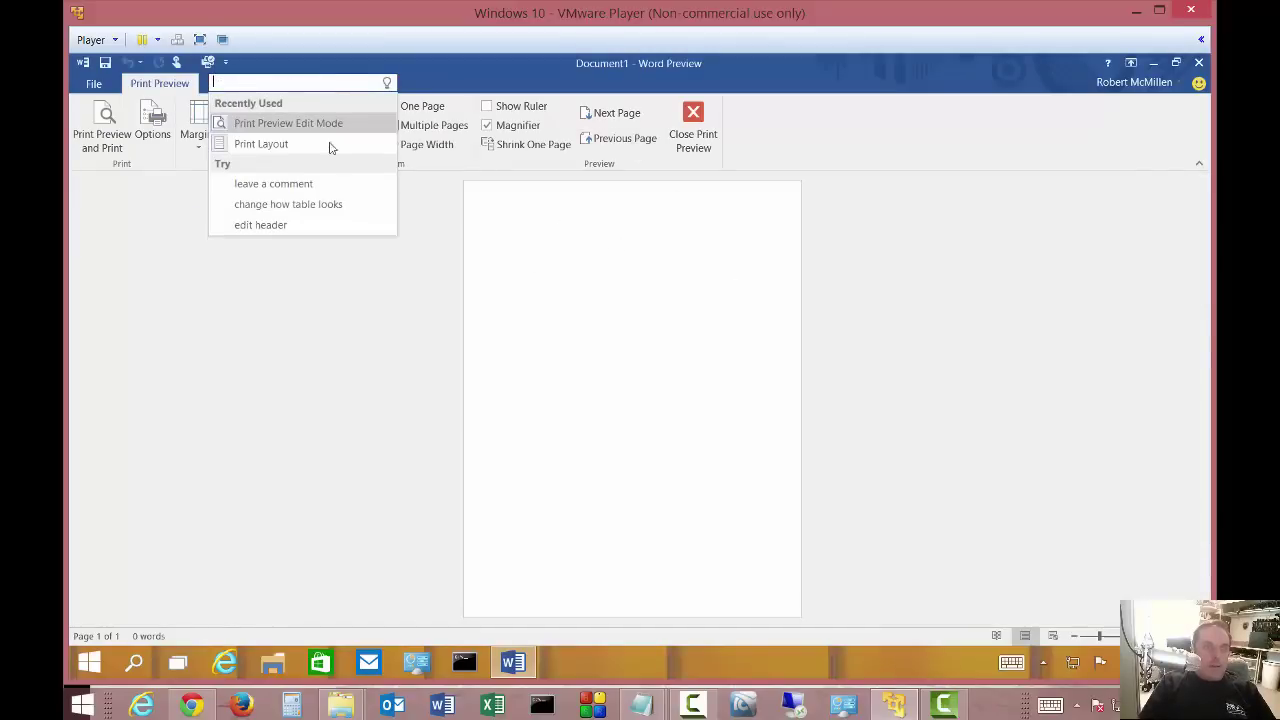
{"action": "left_click", "coordinate": [701, 120]}
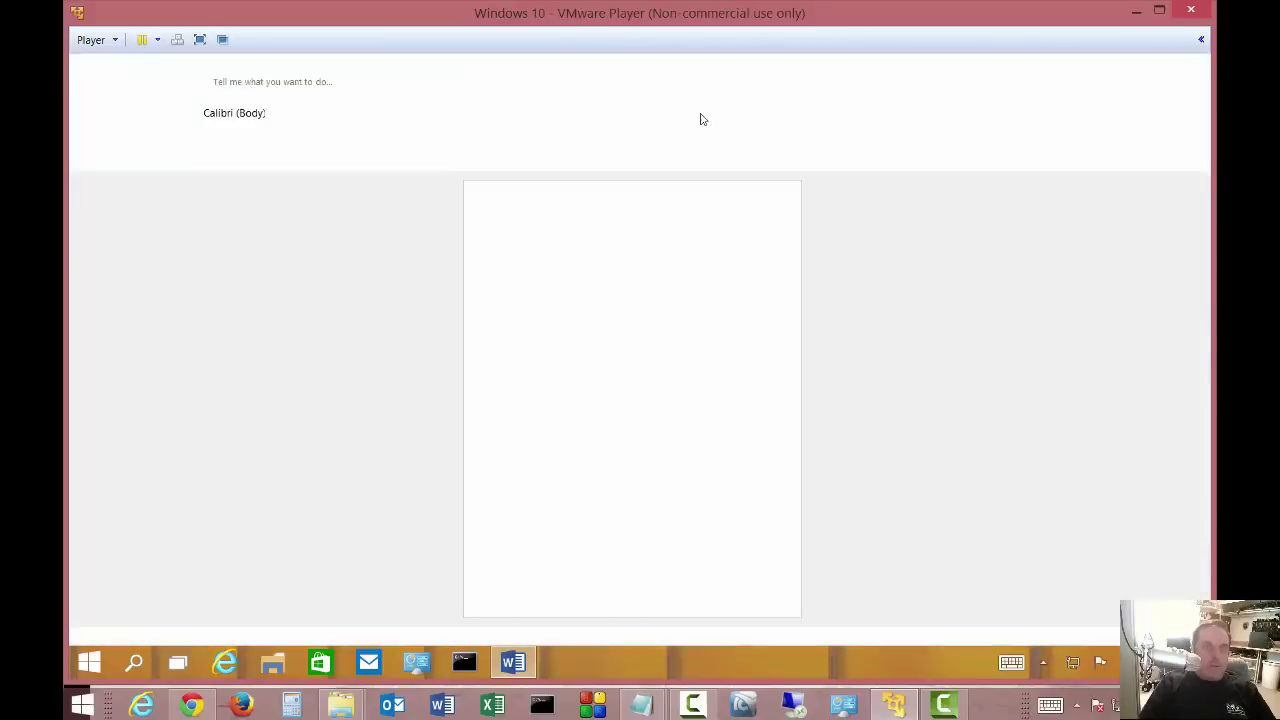
- Ask Tell Me "how to save a document", open the suggested Save As command and cancel without saving
{"action": "left_click", "coordinate": [617, 84]}
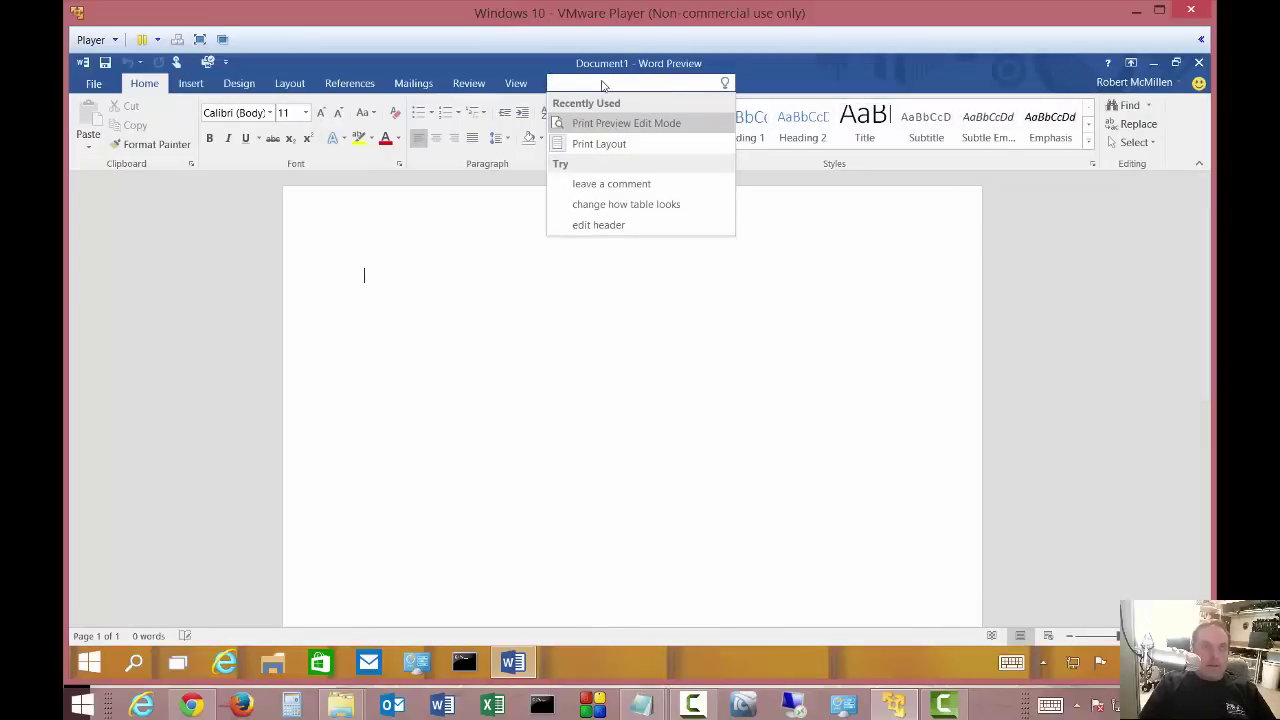
{"action": "type", "text": "how t"}
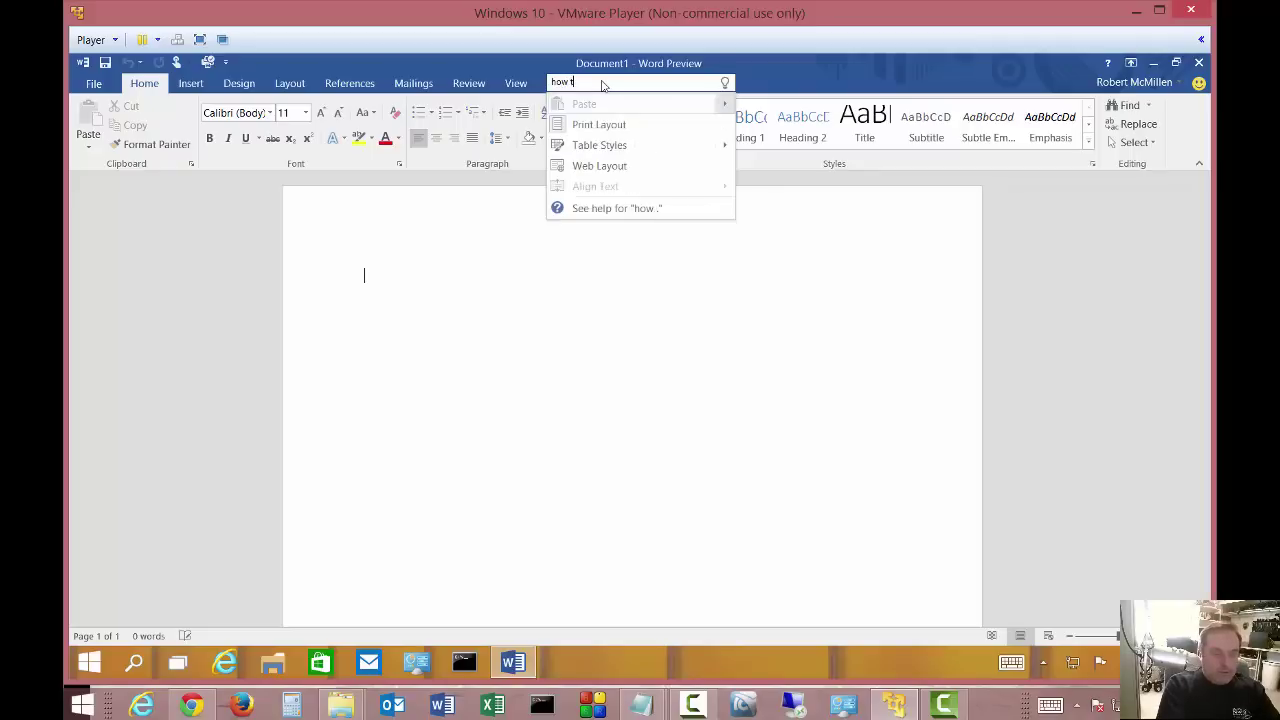
{"action": "type", "text": "o save a do"}
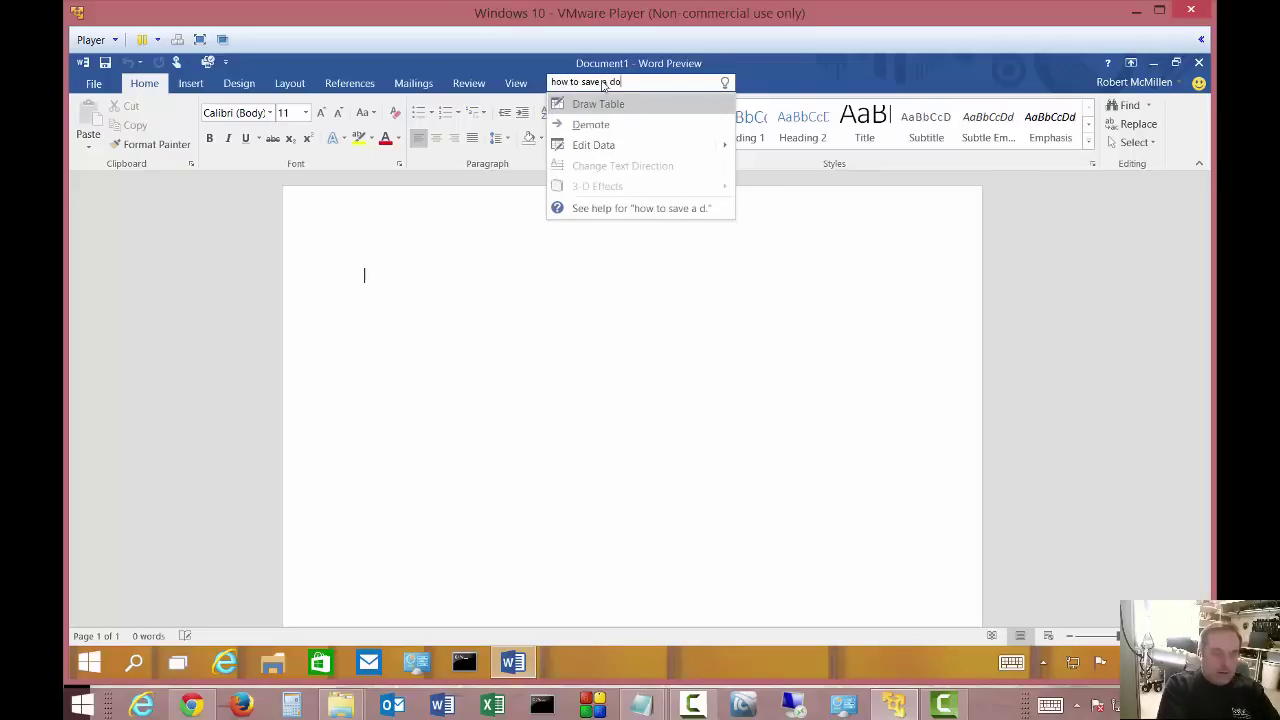
{"action": "type", "text": "cument"}
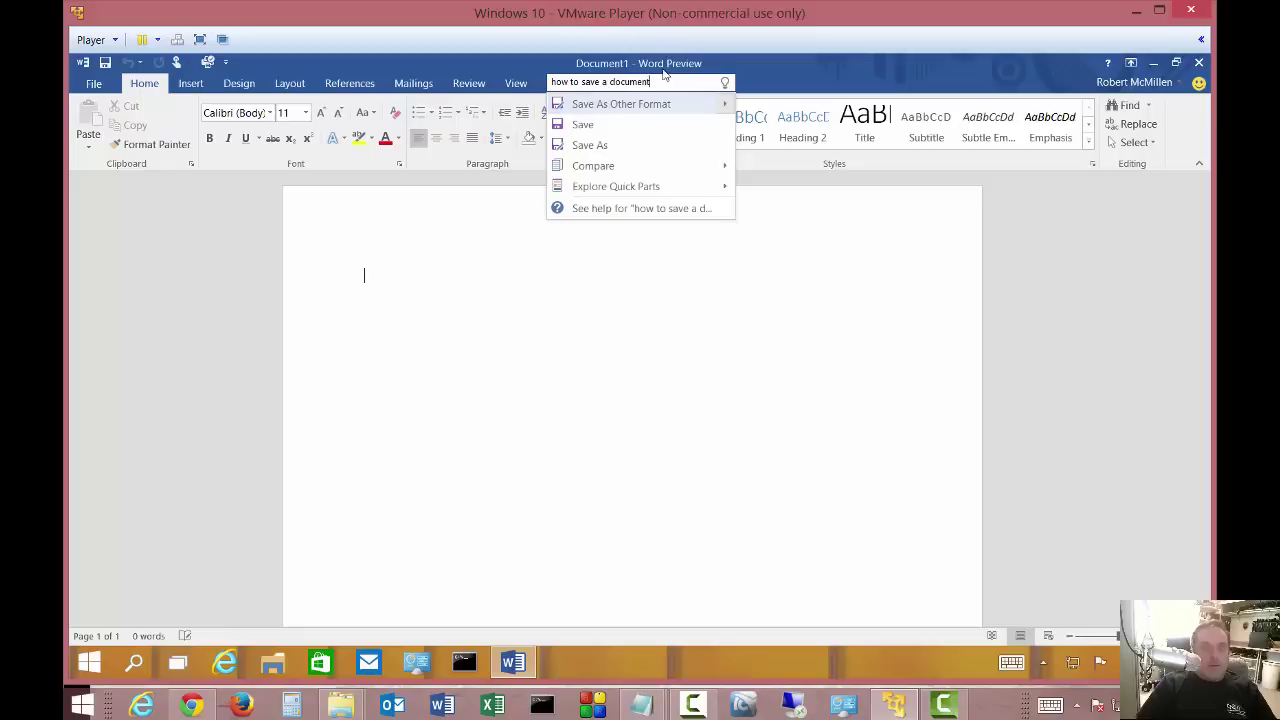
{"action": "left_click", "coordinate": [589, 145]}
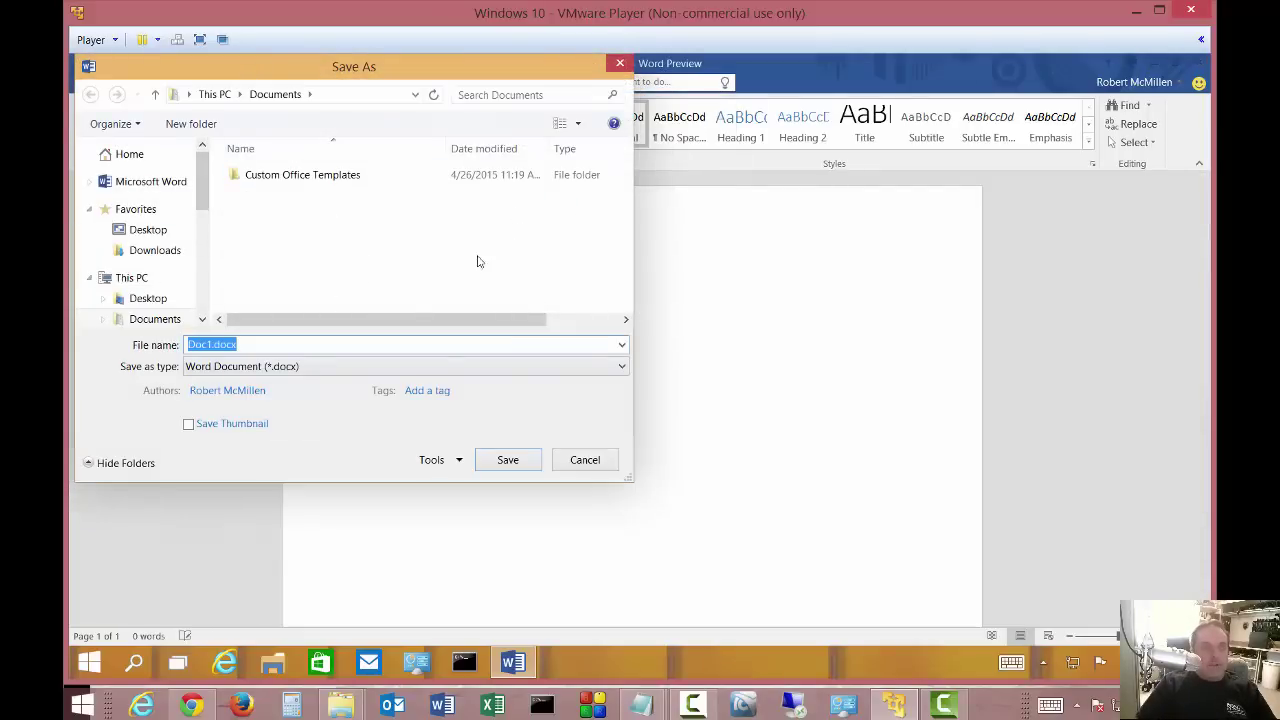
{"action": "left_click", "coordinate": [584, 460]}
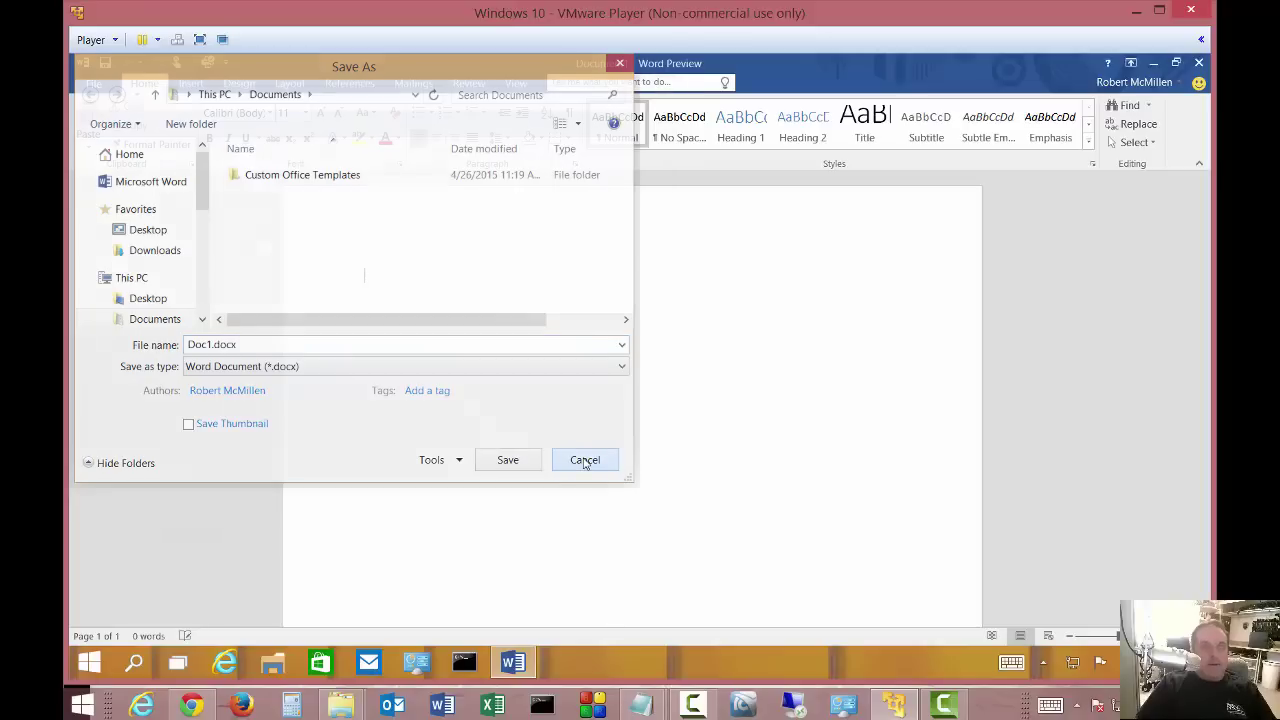
{"action": "left_click", "coordinate": [655, 288]}
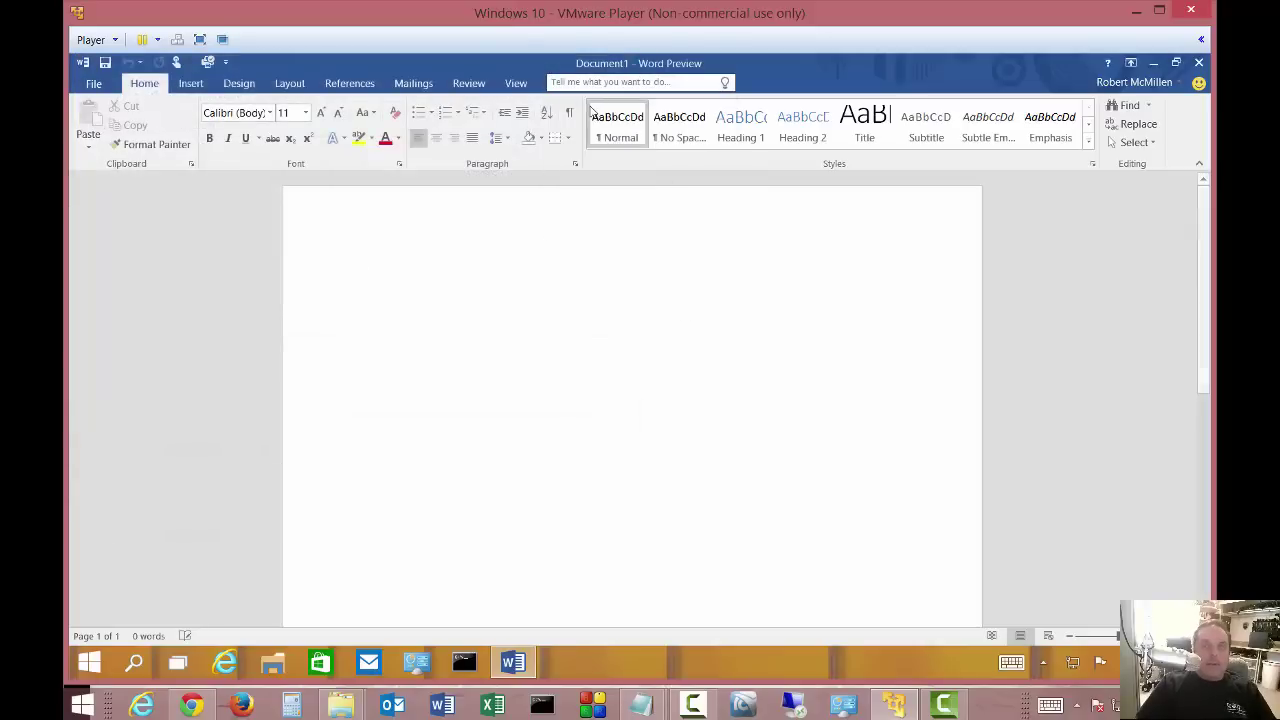
- Look through the available commands for inserting, design, layout, references, mailings and reviewing
{"action": "left_click", "coordinate": [191, 84]}
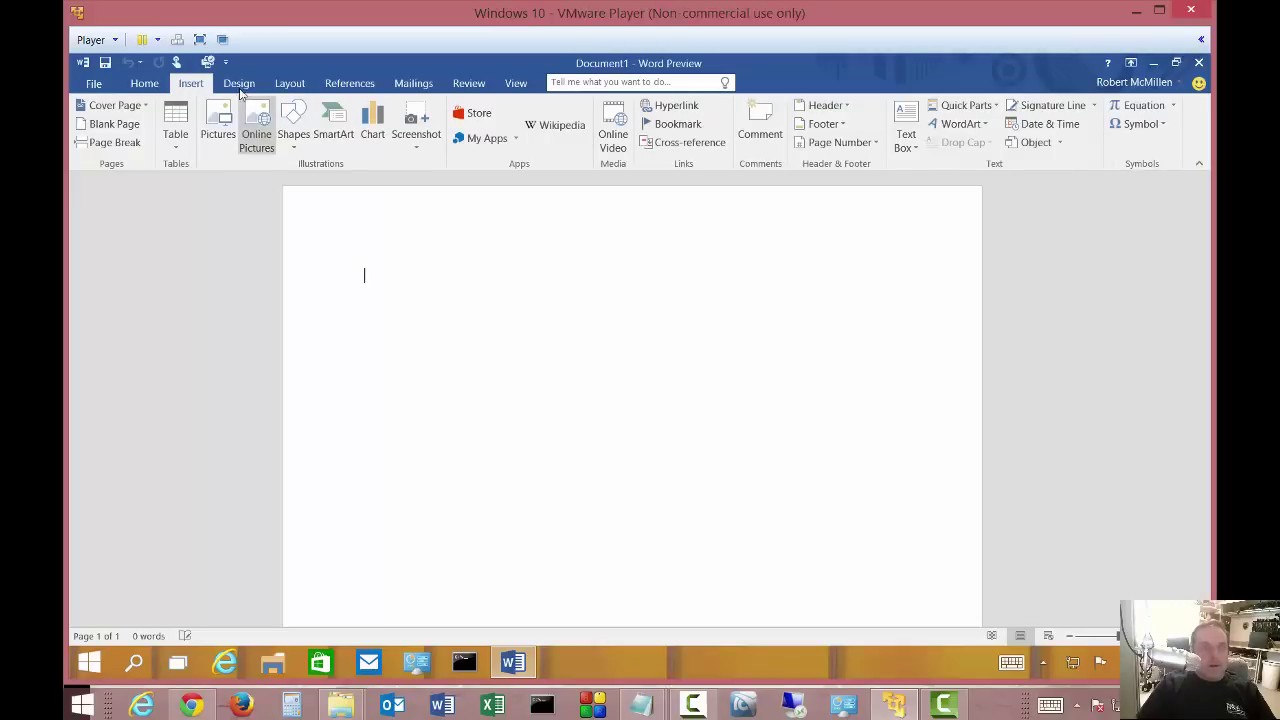
{"action": "left_click", "coordinate": [241, 84]}
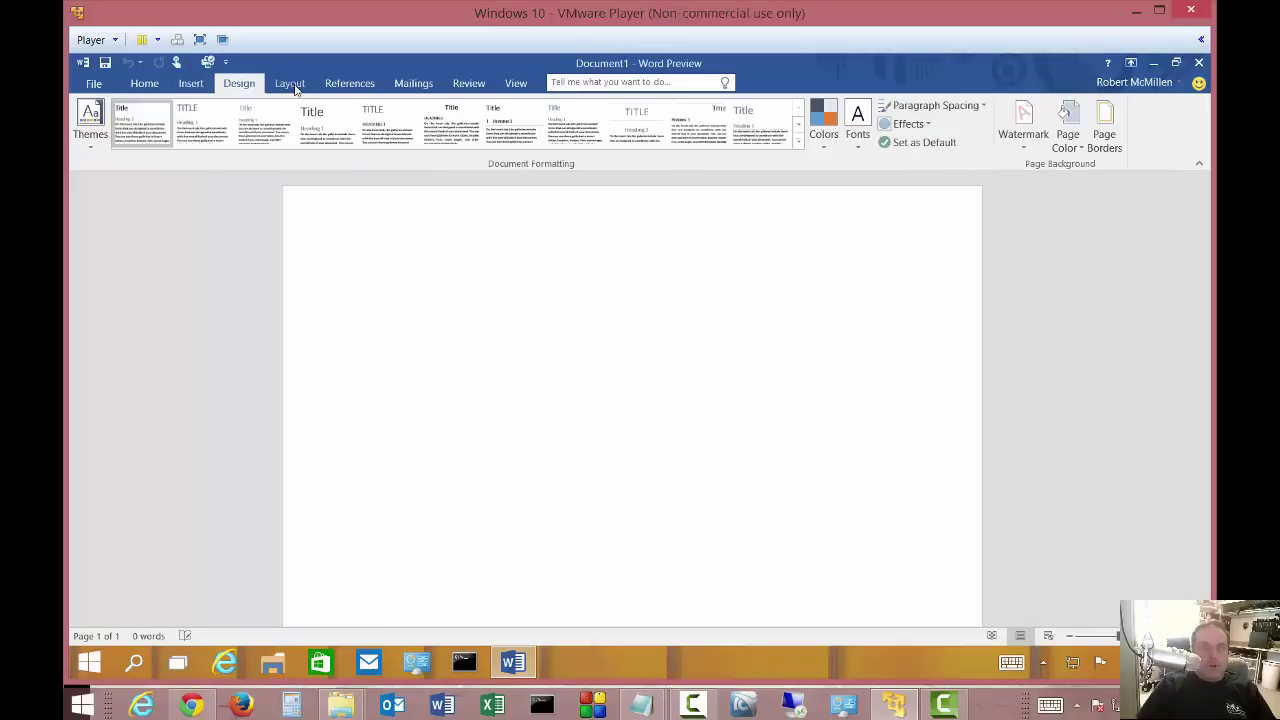
{"action": "left_click", "coordinate": [292, 86]}
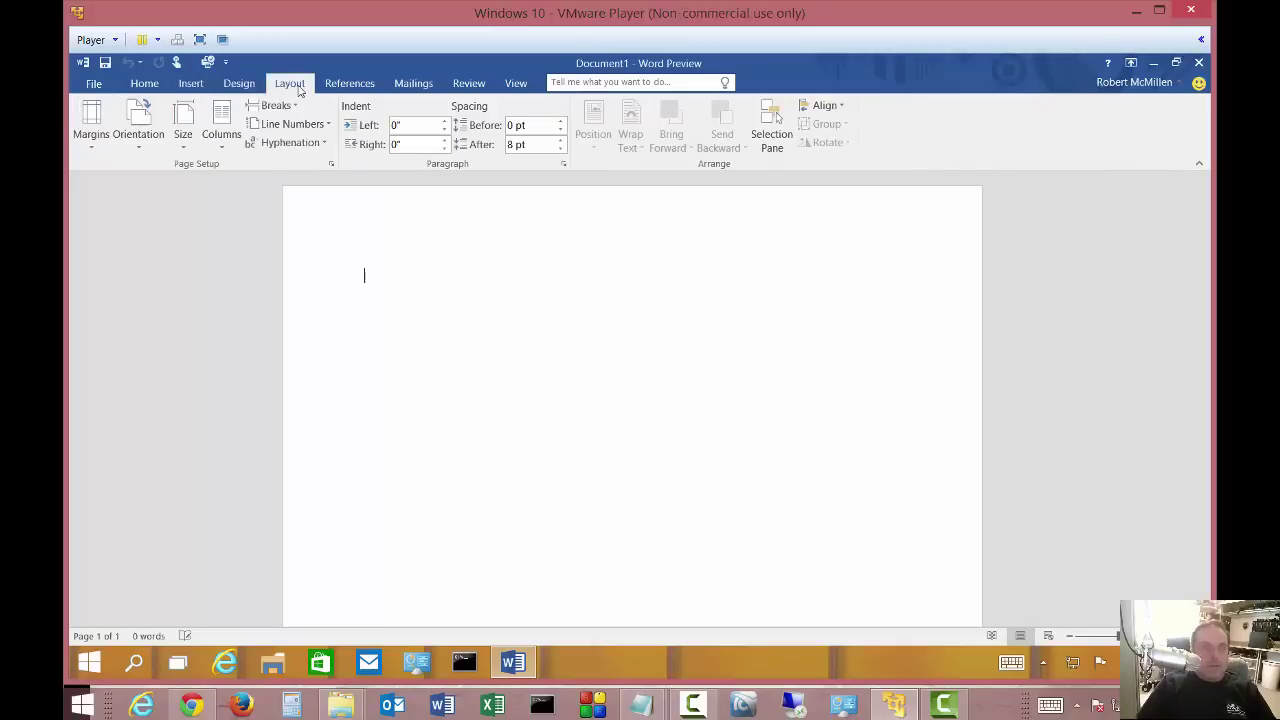
{"action": "left_click", "coordinate": [355, 86]}
{"action": "left_click", "coordinate": [424, 86]}
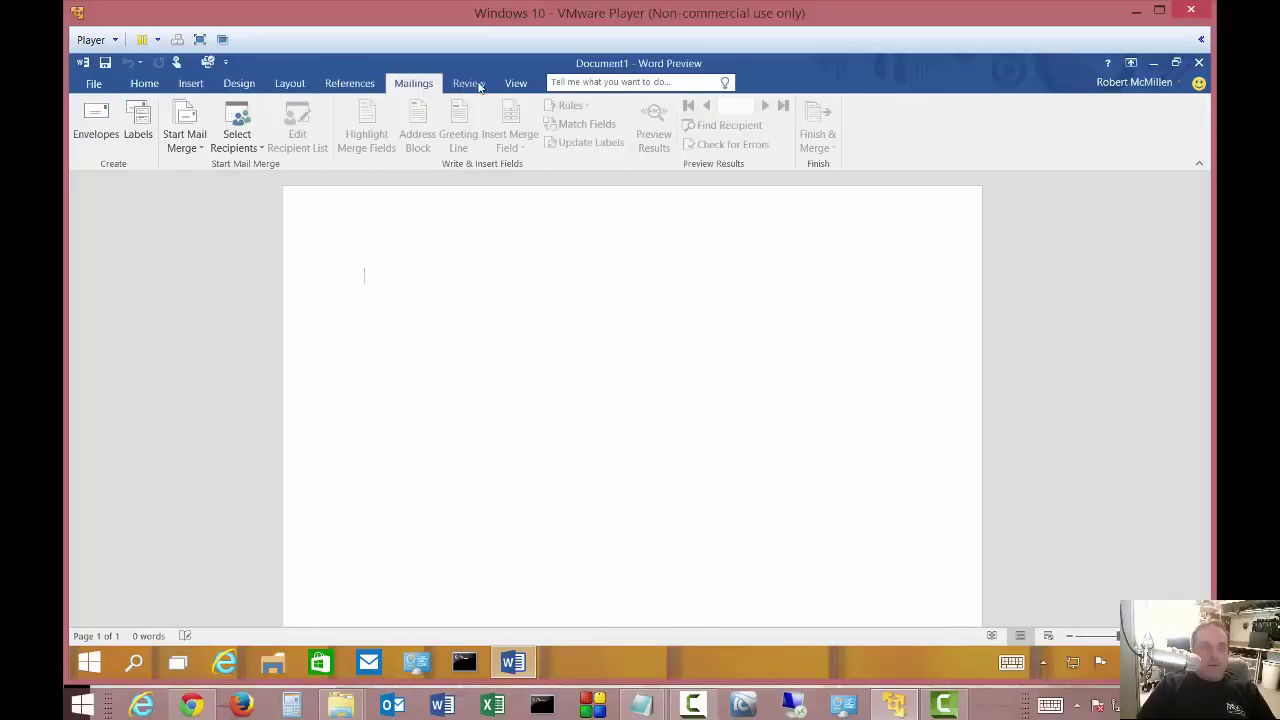
{"action": "left_click", "coordinate": [470, 84]}
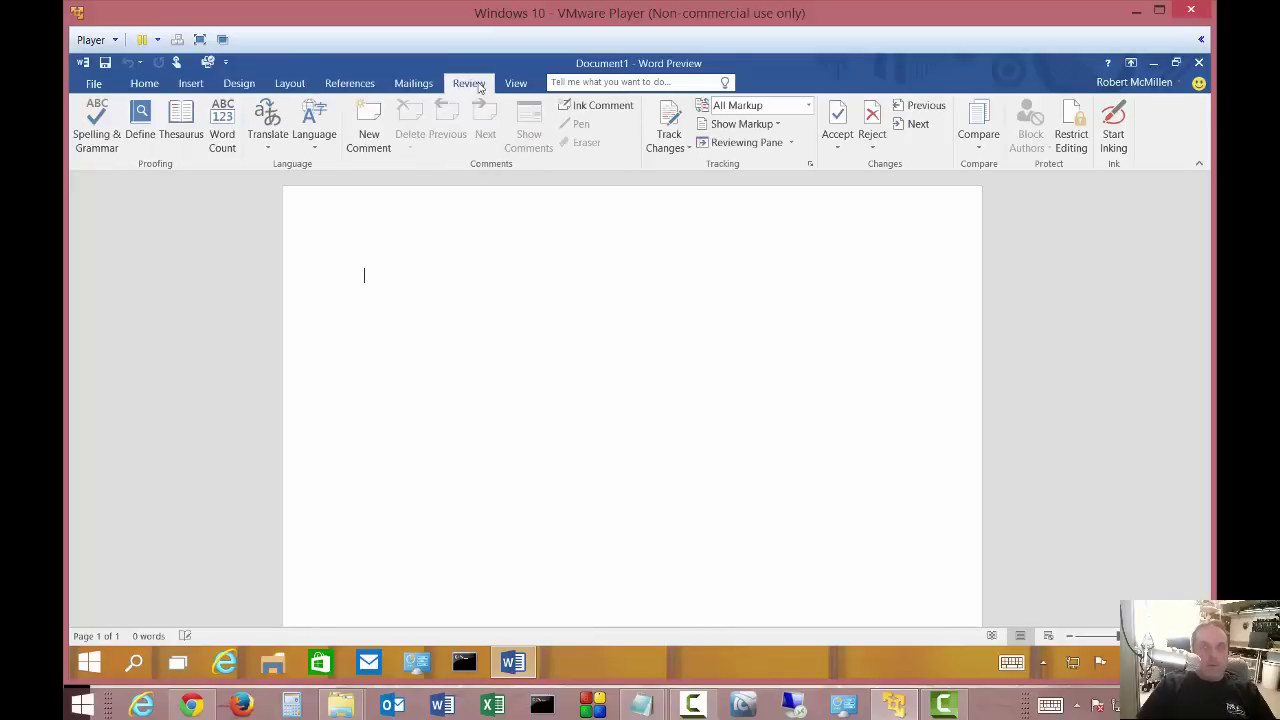
- Start inking and draw a freehand looping line across the page with the thin red pen
{"action": "left_click", "coordinate": [1119, 127]}
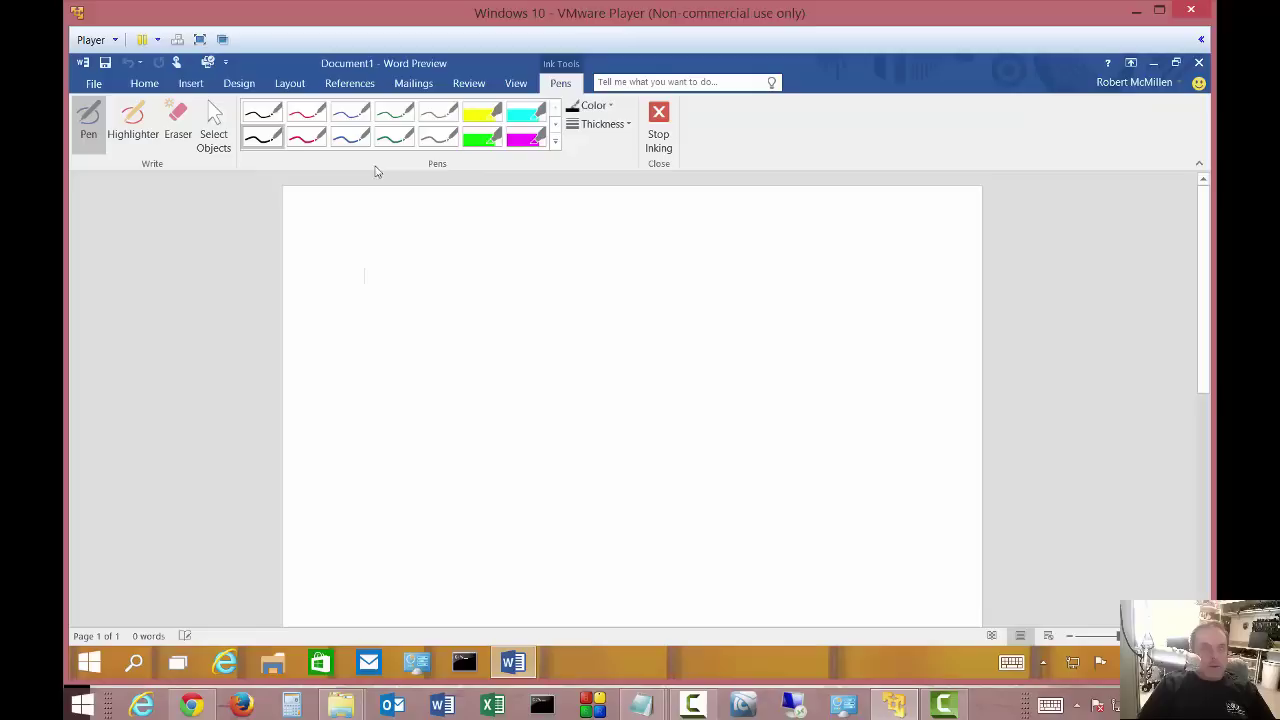
{"action": "left_click", "coordinate": [312, 122]}
{"action": "mouse_move", "coordinate": [422, 264]}
{"action": "left_mouse_down"}
{"action": "mouse_move", "coordinate": [417, 371]}
{"action": "mouse_move", "coordinate": [633, 290]}
{"action": "left_mouse_up"}
{"action": "mouse_move", "coordinate": [748, 353]}
{"action": "left_mouse_down"}
{"action": "mouse_move", "coordinate": [491, 329]}
{"action": "mouse_move", "coordinate": [410, 255]}
{"action": "mouse_move", "coordinate": [542, 357]}
{"action": "left_mouse_up"}
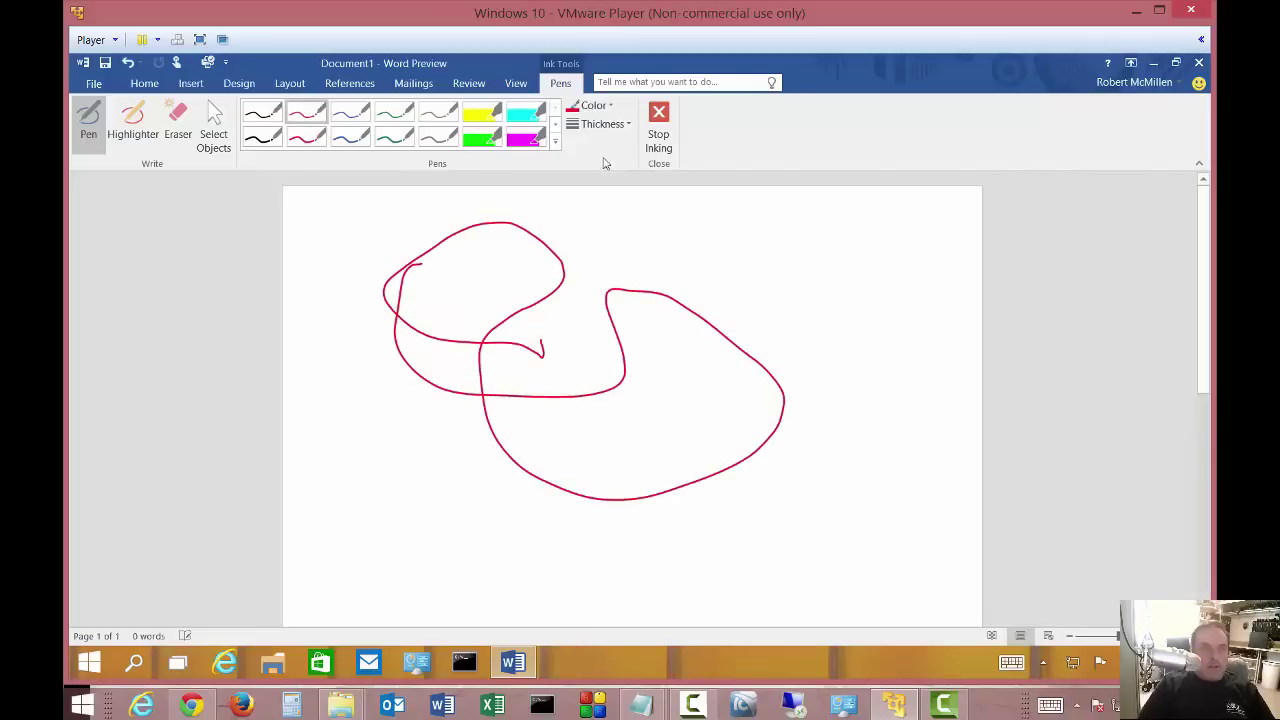
- Set the red pen's thickness to 6 pt and draw a second freehand looping line over the first one
{"action": "left_click", "coordinate": [606, 125]}
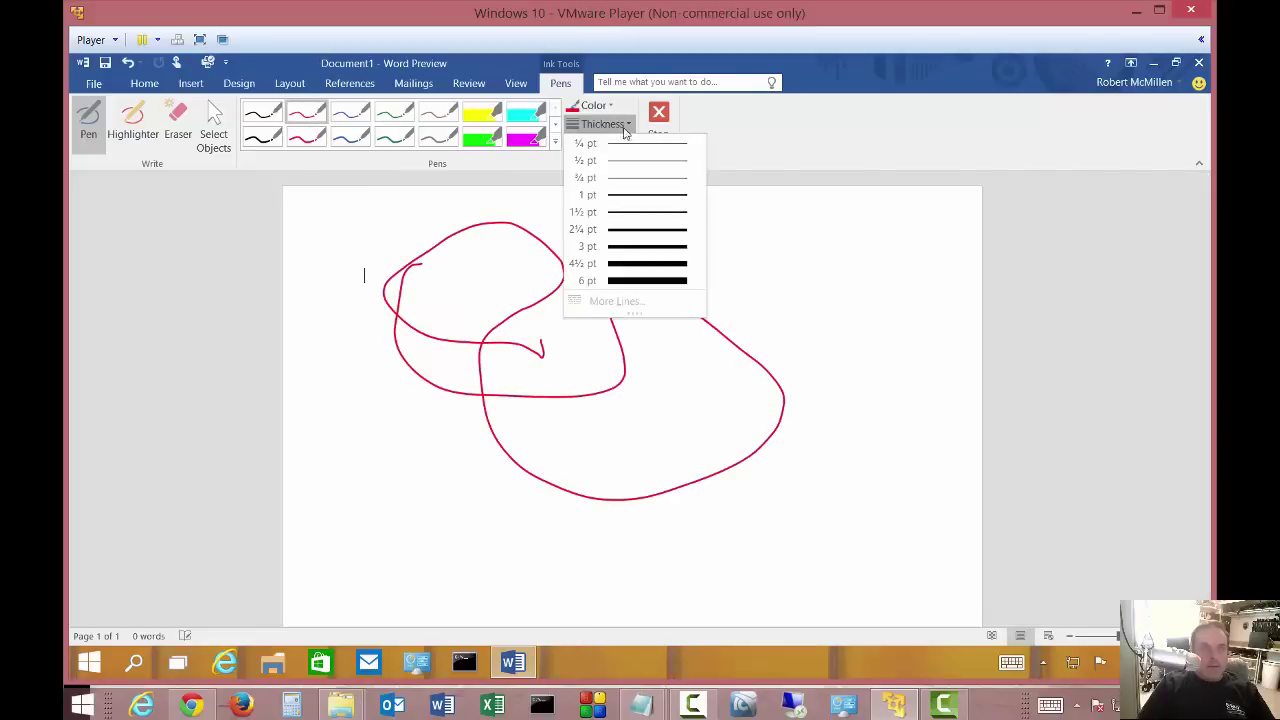
{"action": "left_click", "coordinate": [616, 278]}
{"action": "mouse_move", "coordinate": [646, 405]}
{"action": "left_mouse_down"}
{"action": "mouse_move", "coordinate": [788, 420]}
{"action": "mouse_move", "coordinate": [723, 449]}
{"action": "mouse_move", "coordinate": [386, 473]}
{"action": "mouse_move", "coordinate": [405, 262]}
{"action": "left_mouse_up"}
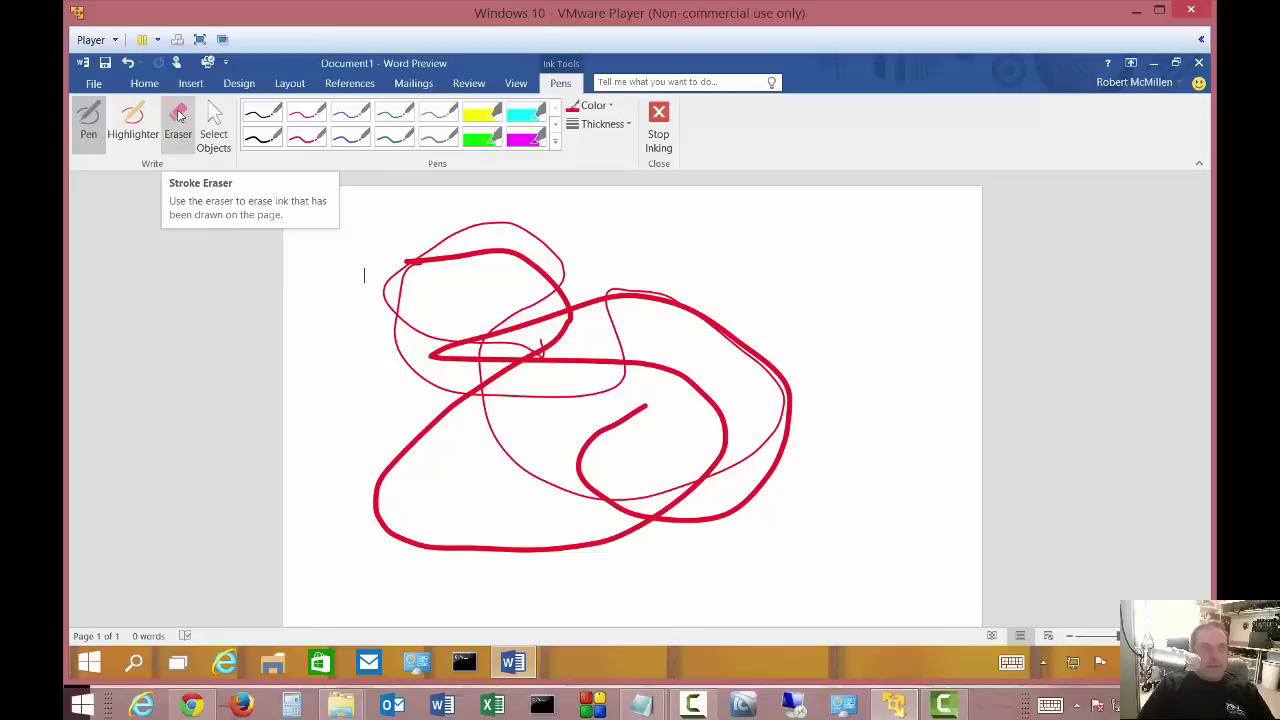
- Erase the thin and thick red ink lines from the page with the stroke eraser
{"action": "left_click", "coordinate": [179, 116]}
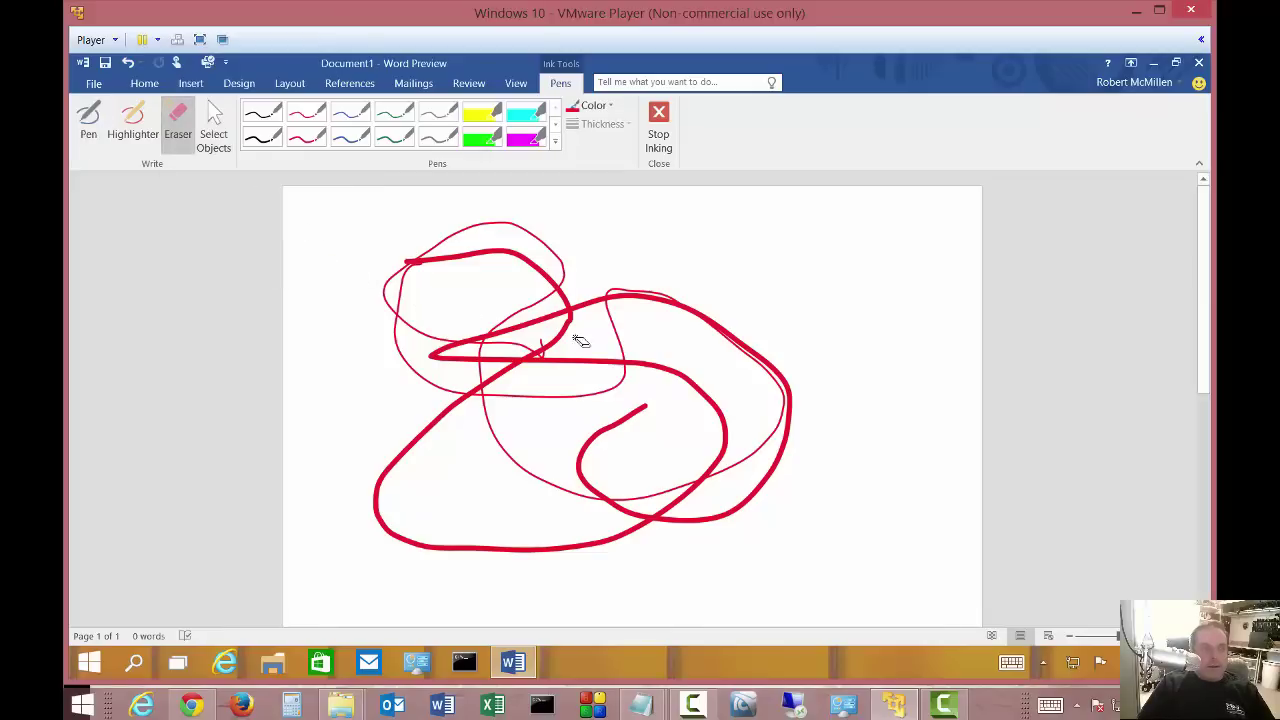
{"action": "left_click", "coordinate": [636, 296]}
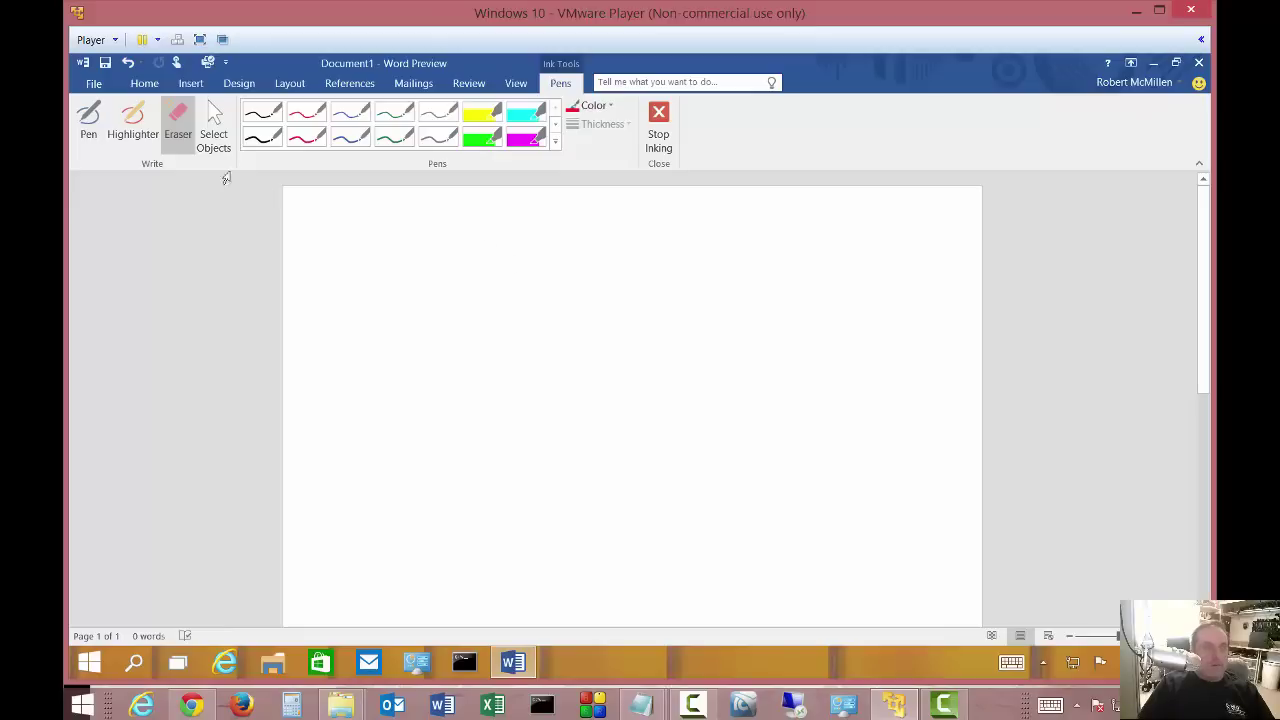
- Draw freehand looping strokes across the page with the yellow highlighter and over them with the green highlighter
{"action": "left_click", "coordinate": [131, 121]}
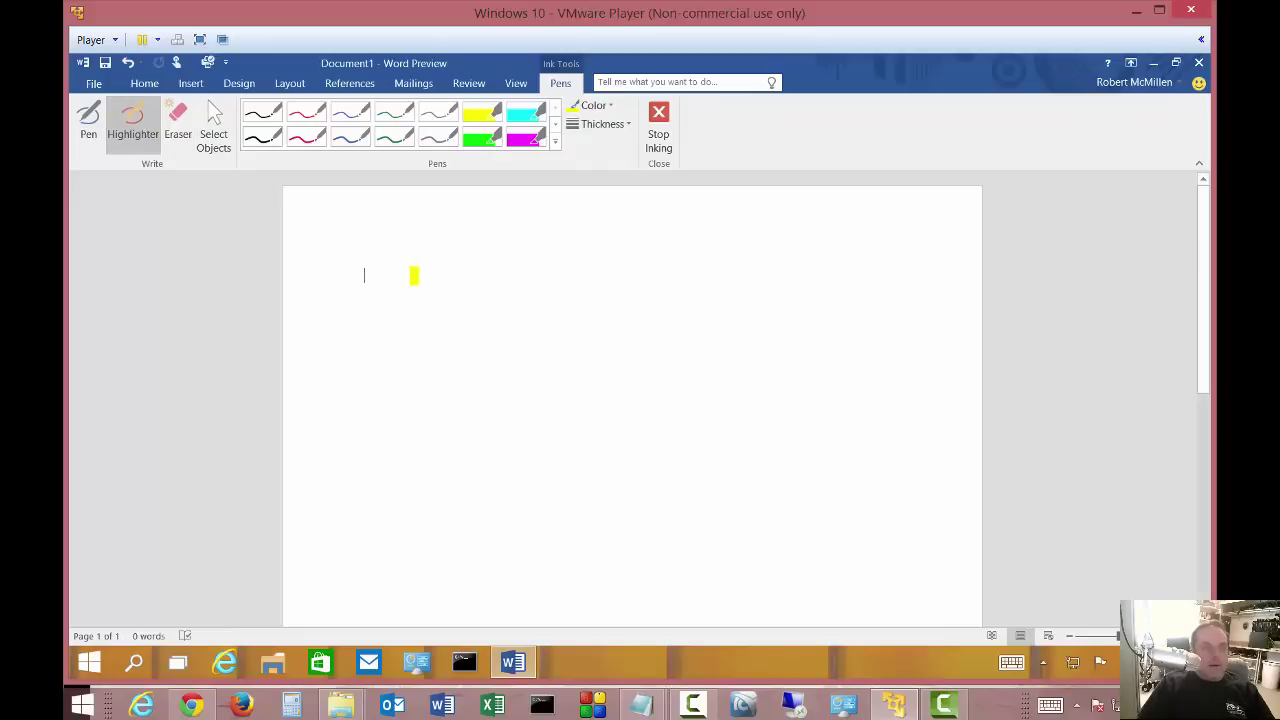
{"action": "left_click_drag", "start_coordinate": [408, 277], "coordinate": [828, 316]}
{"action": "mouse_move", "coordinate": [855, 407]}
{"action": "left_mouse_down"}
{"action": "mouse_move", "coordinate": [501, 480]}
{"action": "mouse_move", "coordinate": [731, 371]}
{"action": "mouse_move", "coordinate": [365, 310]}
{"action": "mouse_move", "coordinate": [324, 318]}
{"action": "left_mouse_up"}
{"action": "left_click", "coordinate": [482, 137]}
{"action": "mouse_move", "coordinate": [460, 263]}
{"action": "left_mouse_down"}
{"action": "mouse_move", "coordinate": [712, 392]}
{"action": "mouse_move", "coordinate": [551, 425]}
{"action": "left_mouse_up"}
{"action": "mouse_move", "coordinate": [684, 410]}
{"action": "left_mouse_down"}
{"action": "mouse_move", "coordinate": [605, 522]}
{"action": "mouse_move", "coordinate": [535, 508]}
{"action": "left_mouse_up"}
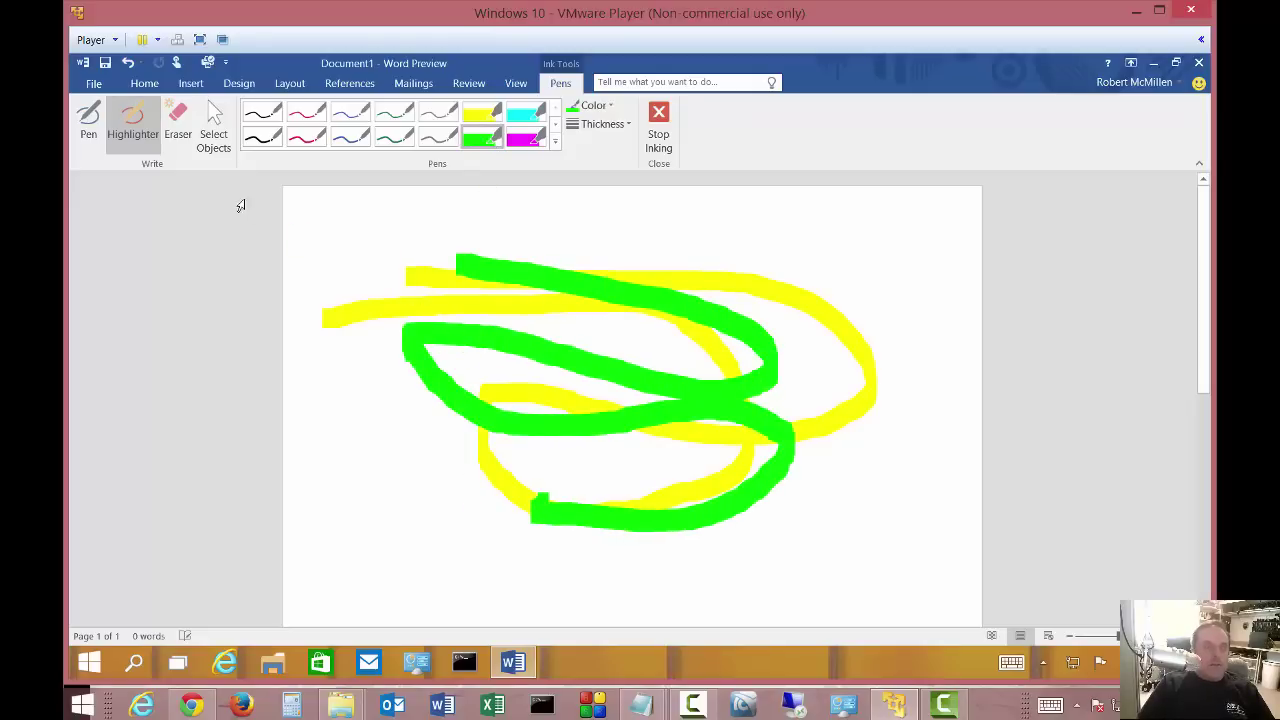
- Undo the green and yellow highlighter strokes
{"action": "left_click", "coordinate": [128, 62]}
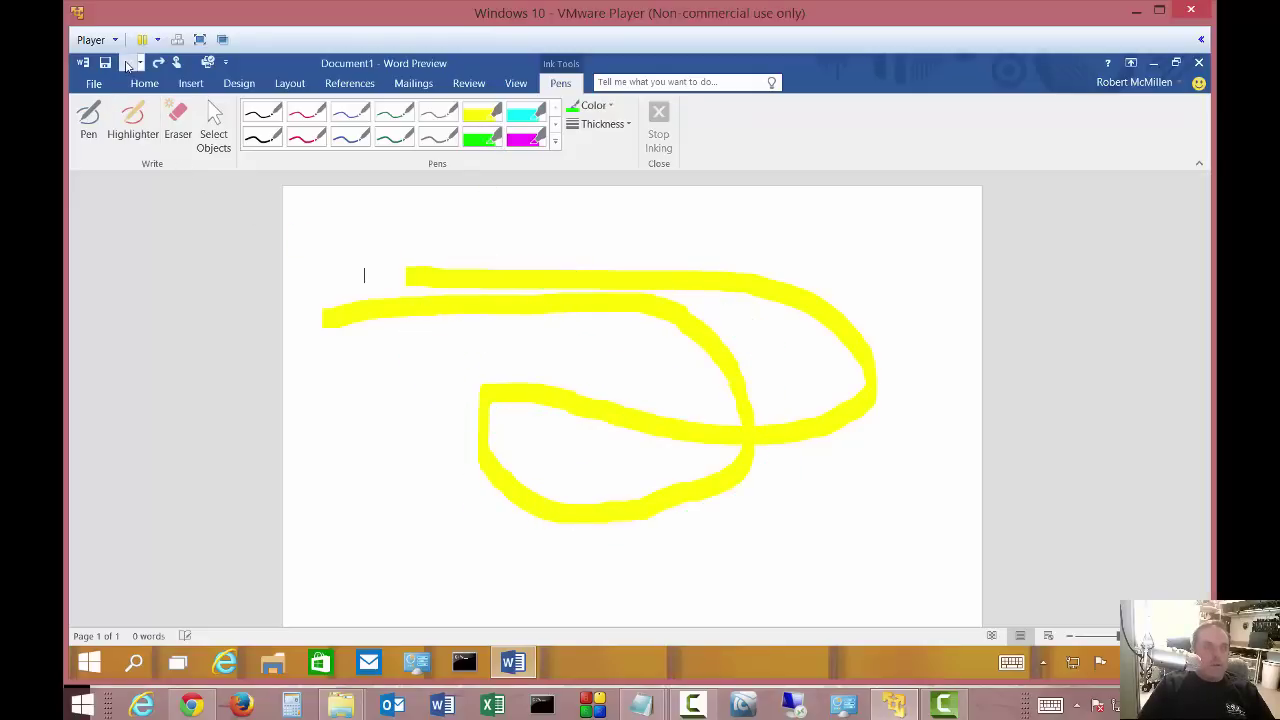
{"action": "left_click", "coordinate": [128, 62]}
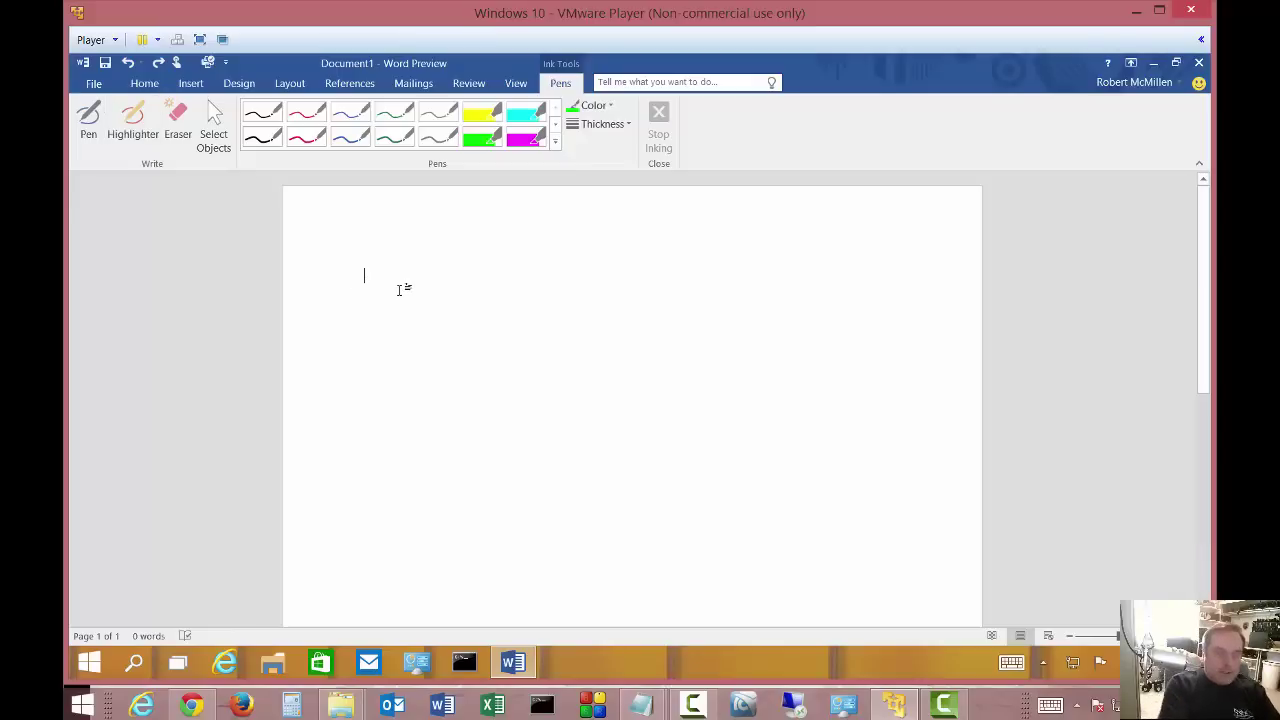
- Enter the text "This is a test" on the first line and mark it with the green highlighter
{"action": "type", "text": "This is a "}
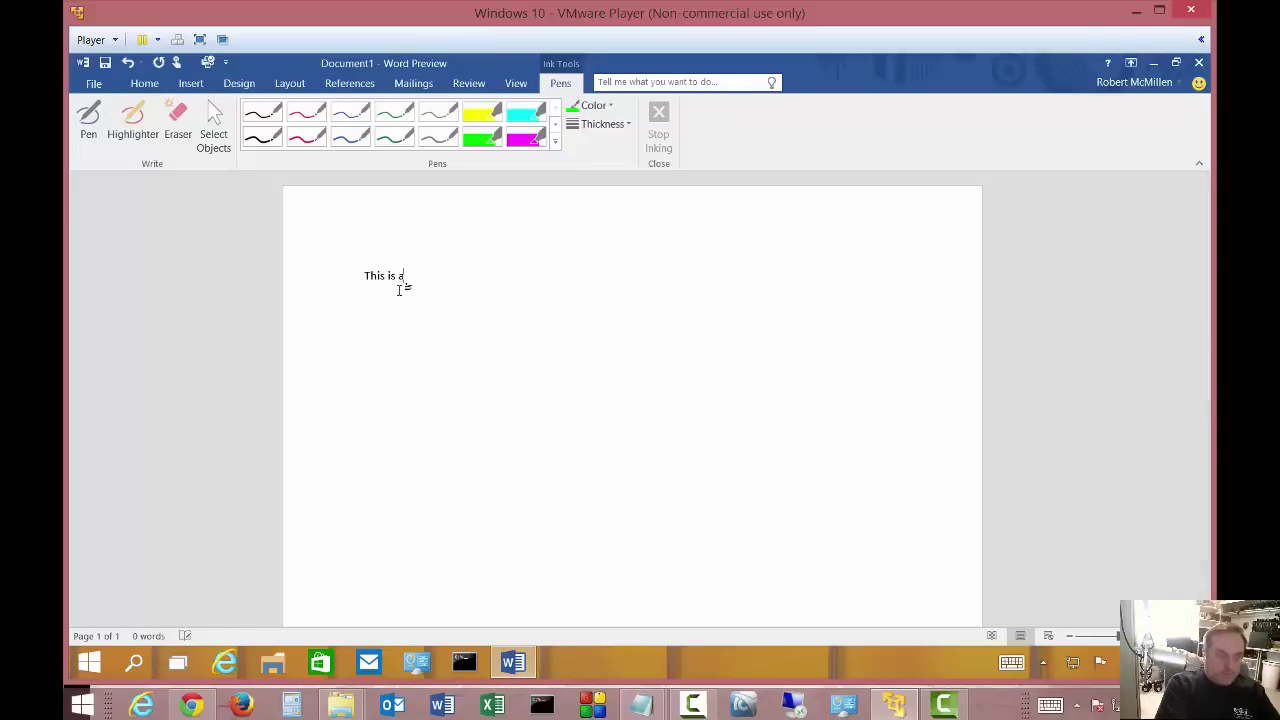
{"action": "type", "text": "test"}
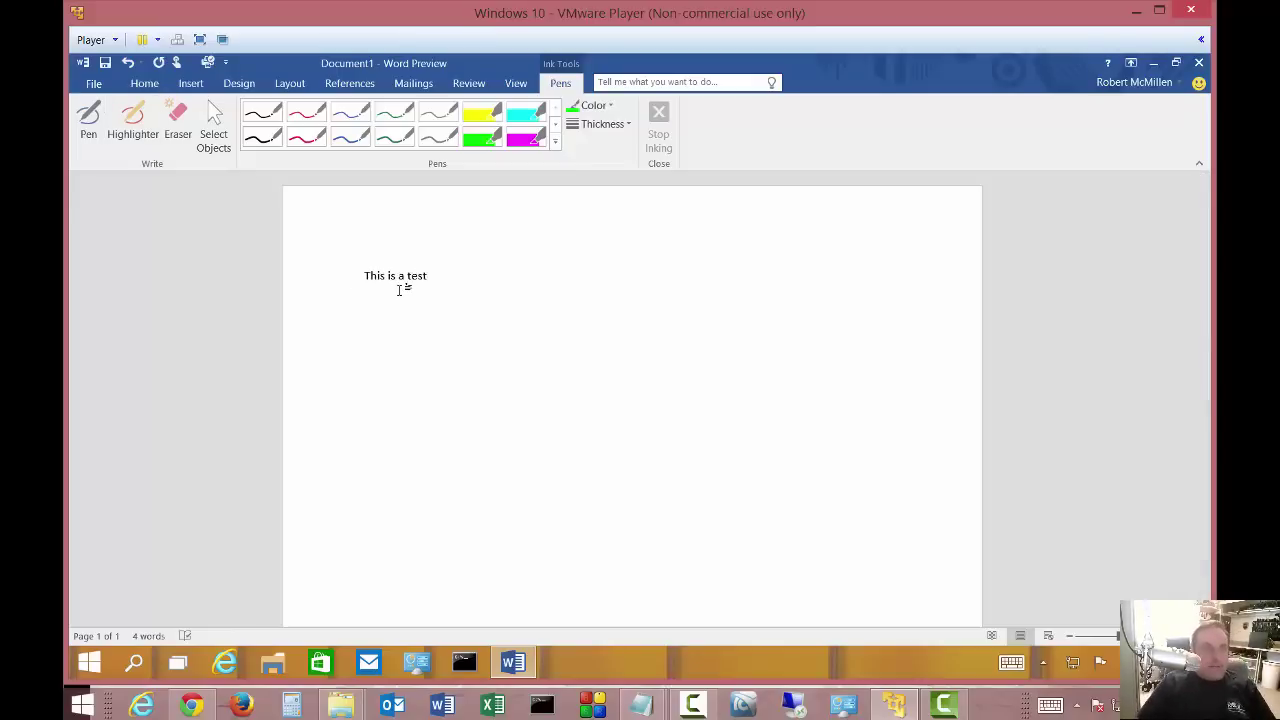
{"action": "left_click", "coordinate": [133, 120]}
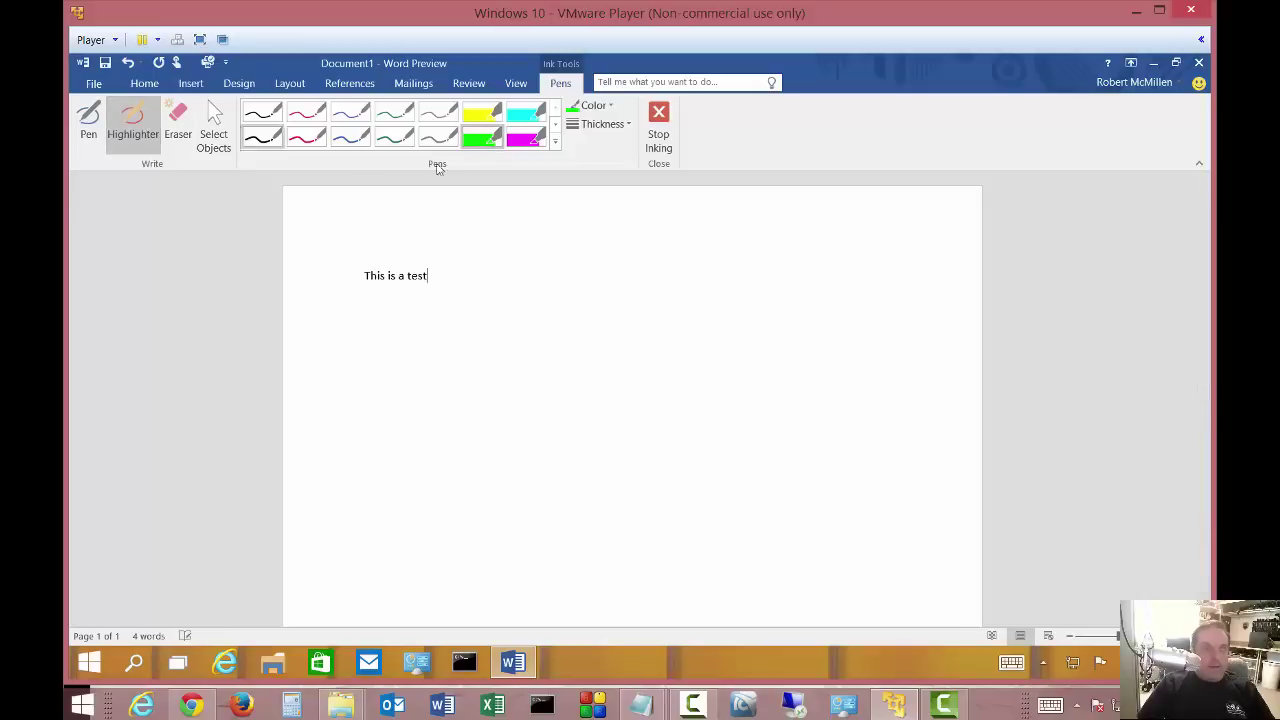
{"action": "left_click", "coordinate": [479, 140]}
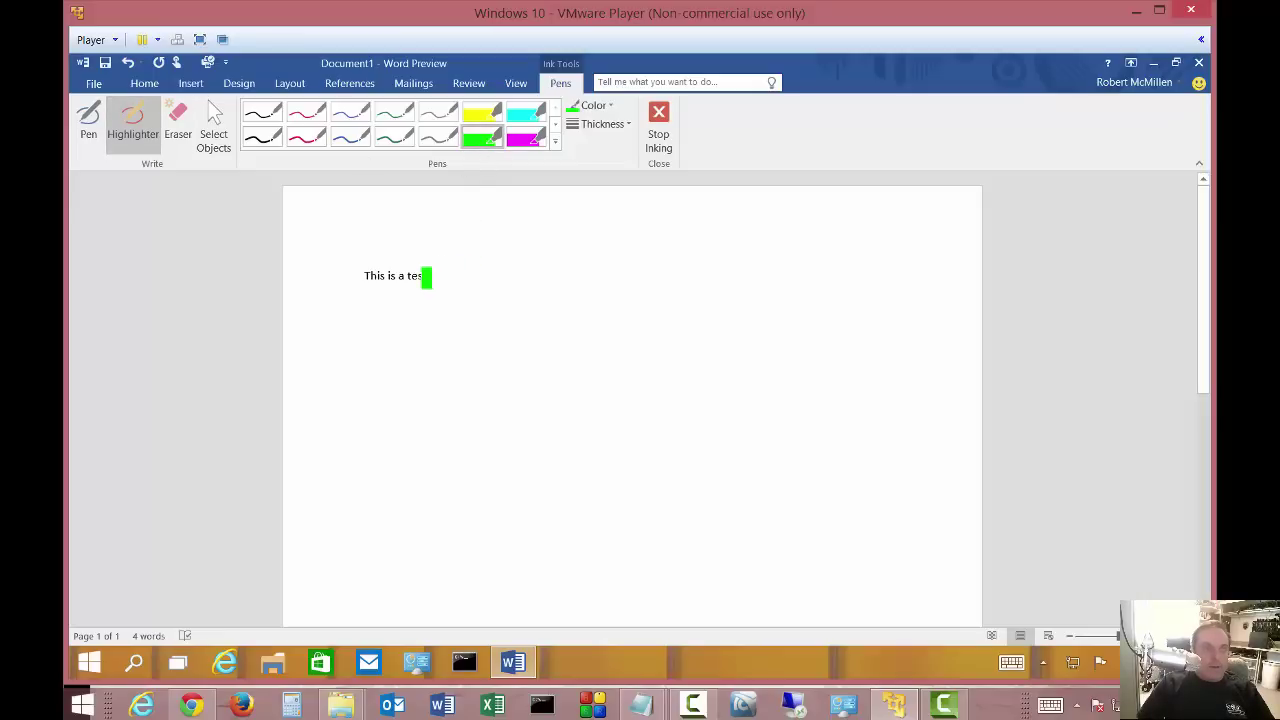
{"action": "left_click_drag", "start_coordinate": [430, 277], "coordinate": [354, 277]}
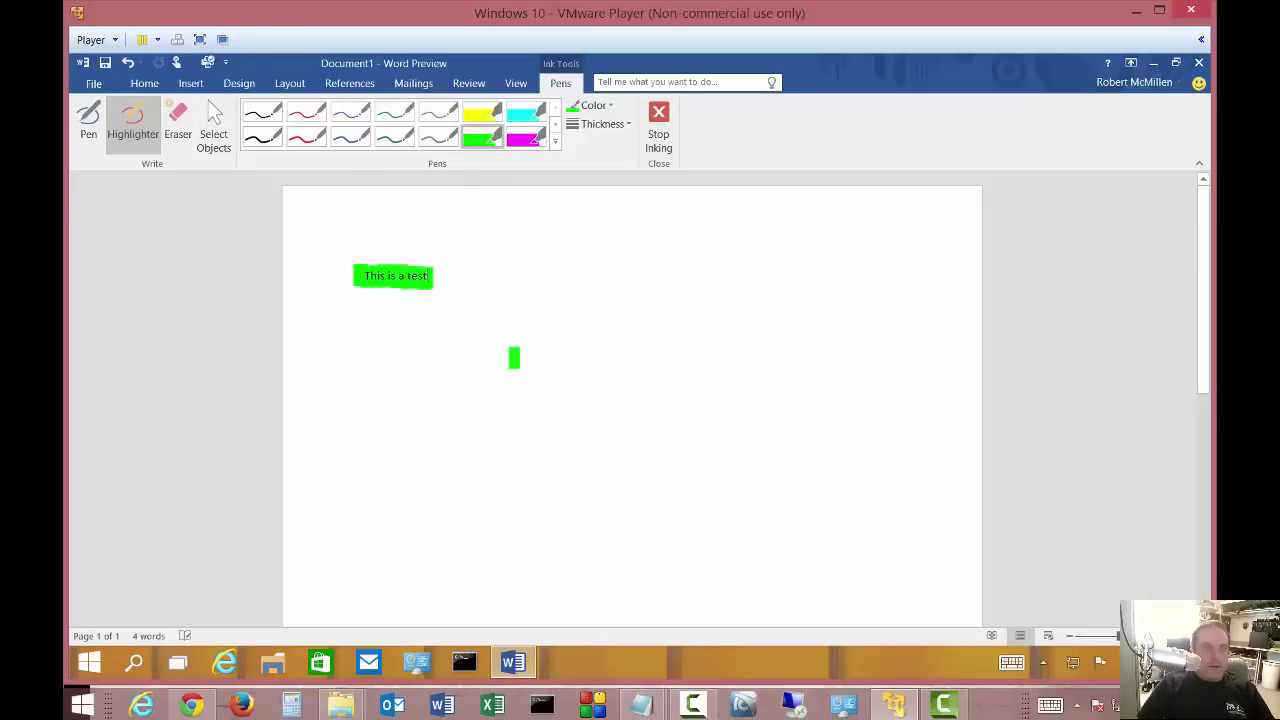
- Draw a curving green highlighter stroke below the text and a light blue looping one across it, and stop inking
{"action": "mouse_move", "coordinate": [428, 306]}
{"action": "left_mouse_down"}
{"action": "mouse_move", "coordinate": [749, 380]}
{"action": "mouse_move", "coordinate": [466, 415]}
{"action": "mouse_move", "coordinate": [626, 478]}
{"action": "mouse_move", "coordinate": [666, 480]}
{"action": "left_mouse_up"}
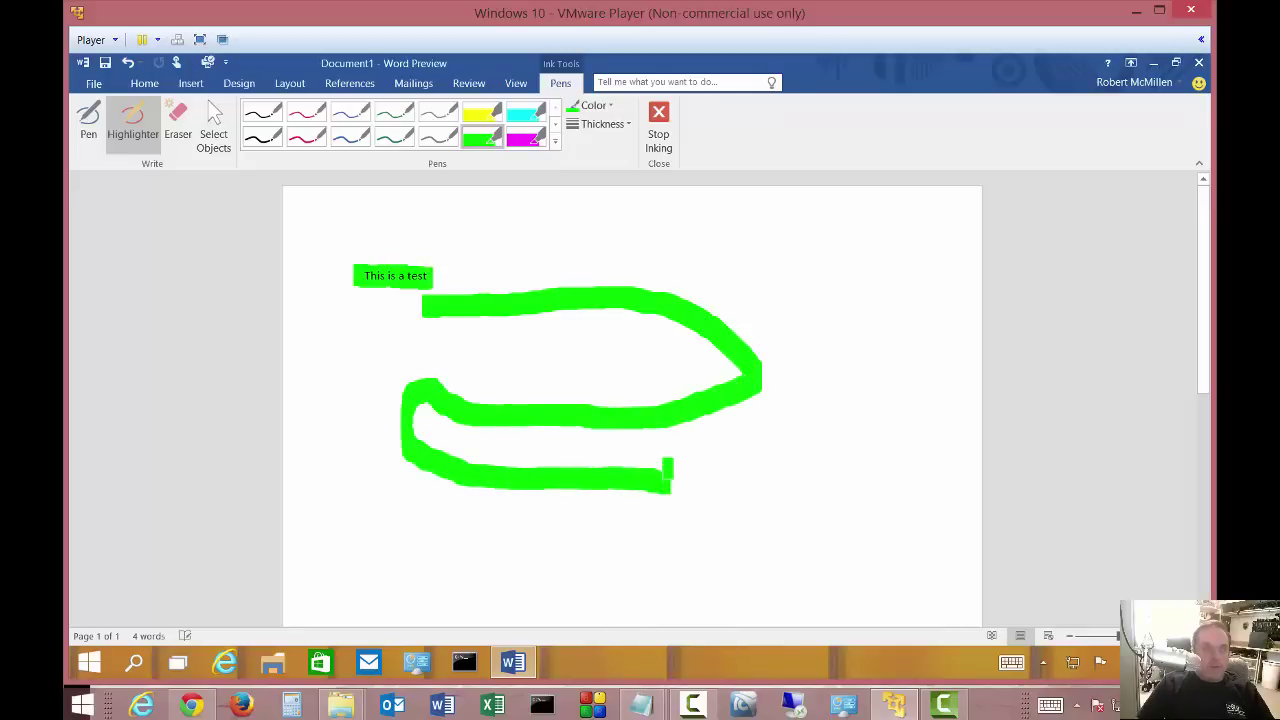
{"action": "left_click", "coordinate": [609, 108]}
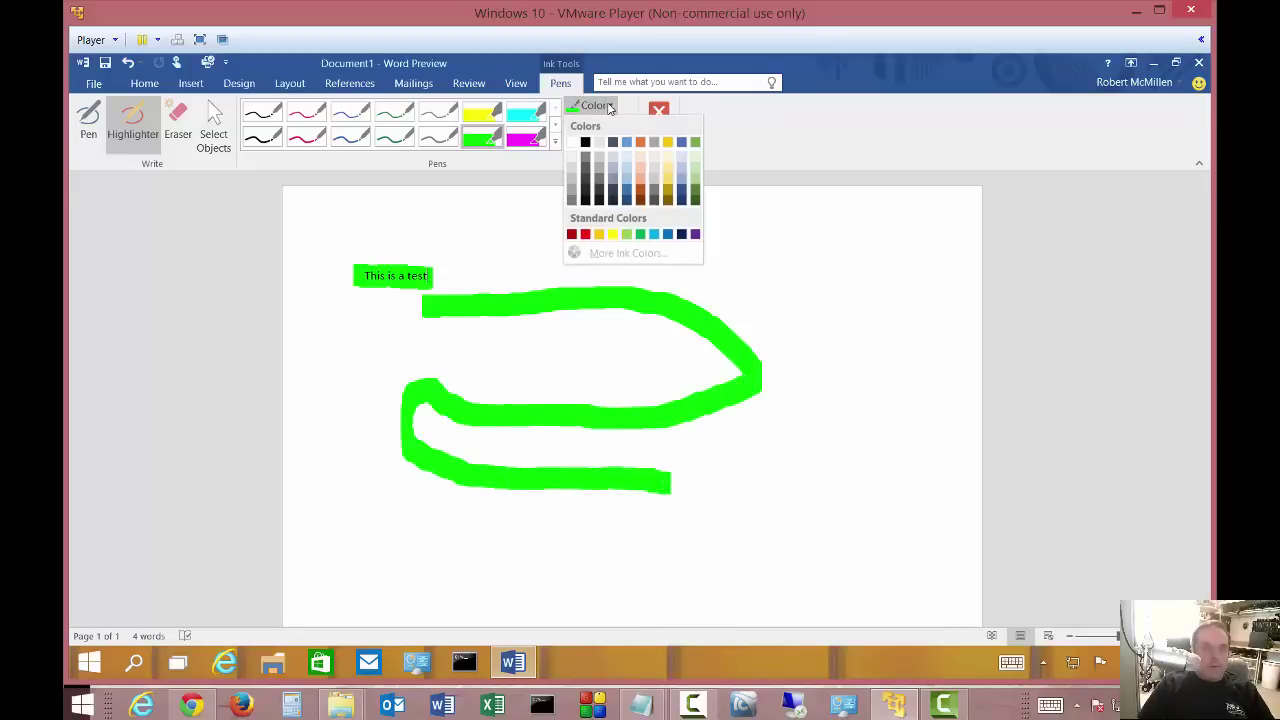
{"action": "left_click", "coordinate": [626, 164]}
{"action": "mouse_move", "coordinate": [594, 282]}
{"action": "left_mouse_down"}
{"action": "mouse_move", "coordinate": [800, 437]}
{"action": "mouse_move", "coordinate": [385, 365]}
{"action": "mouse_move", "coordinate": [686, 529]}
{"action": "mouse_move", "coordinate": [668, 548]}
{"action": "left_mouse_up"}
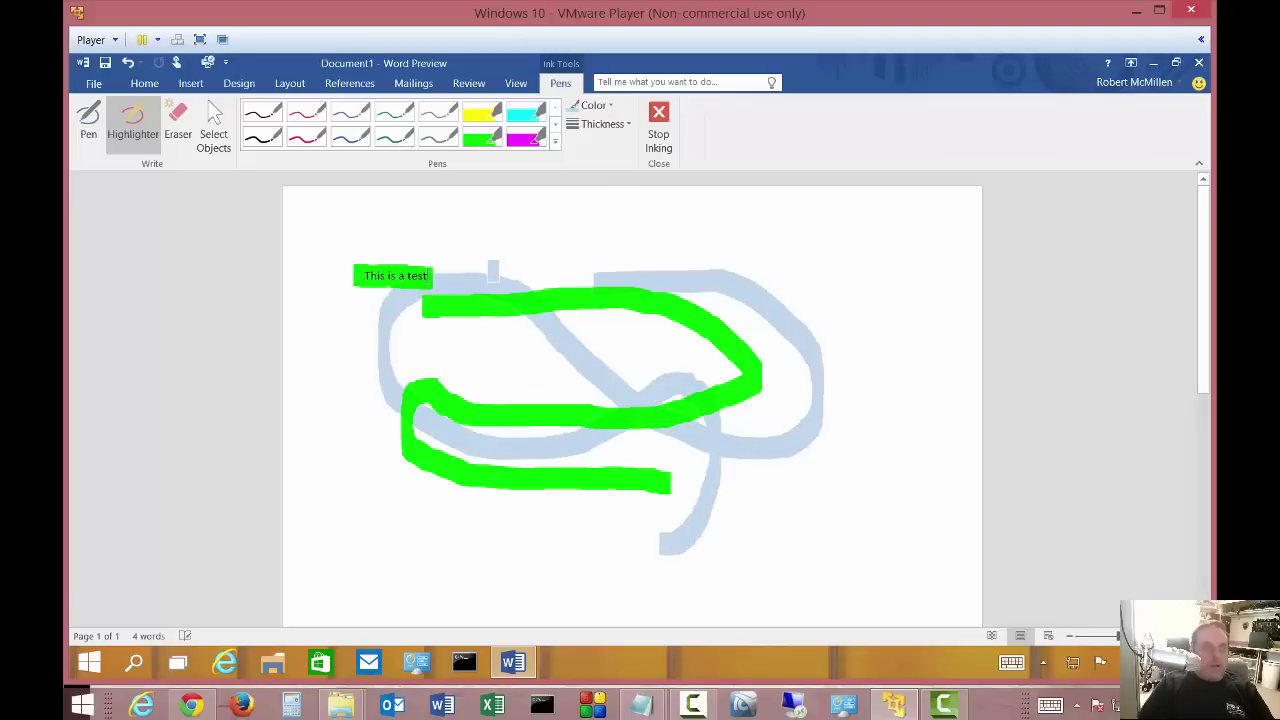
{"action": "left_click", "coordinate": [666, 122]}
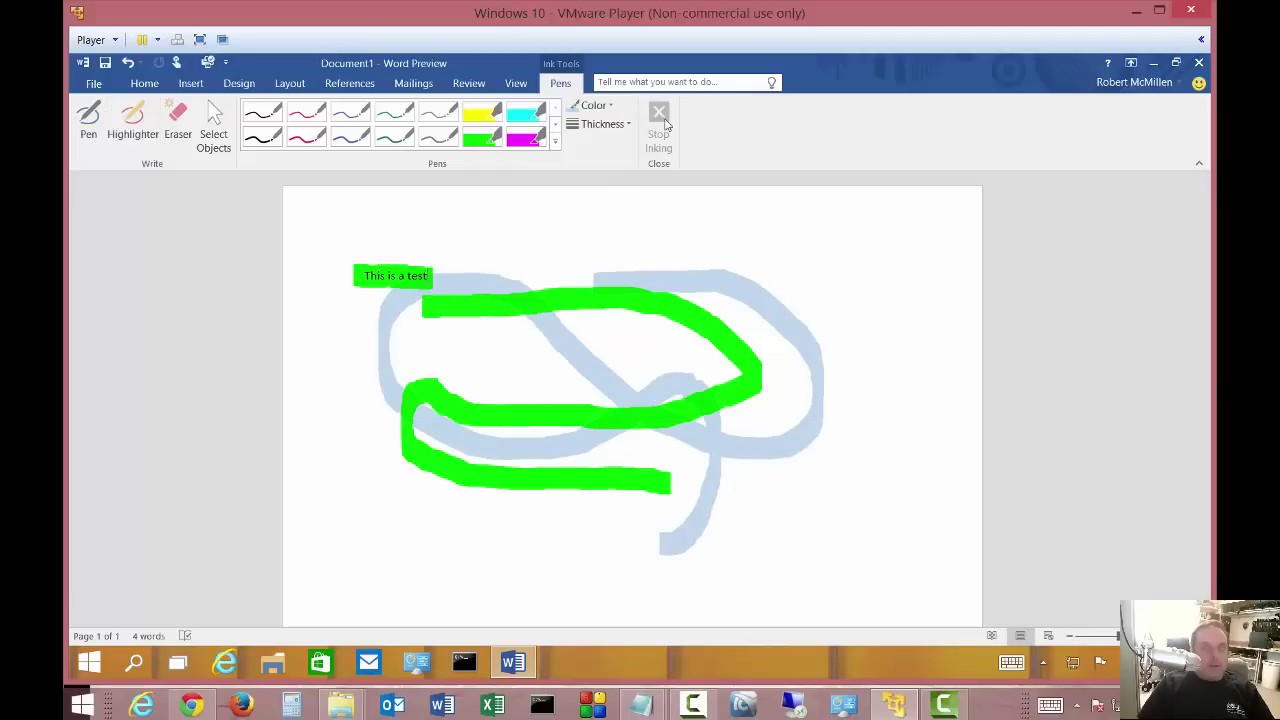
- Look at the view commands, and switch the ribbon display to Auto-hide Ribbon and back to Show Tabs and Commands
{"action": "left_click", "coordinate": [516, 86]}
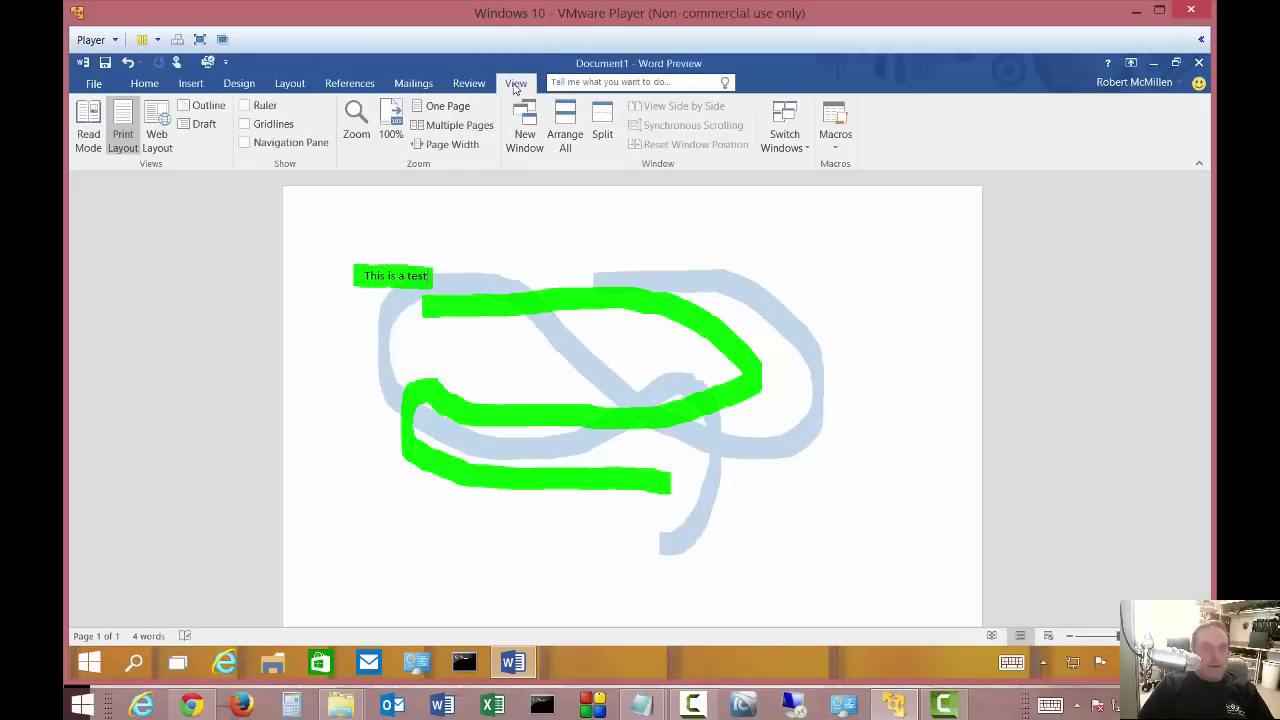
{"action": "left_click", "coordinate": [1131, 63]}
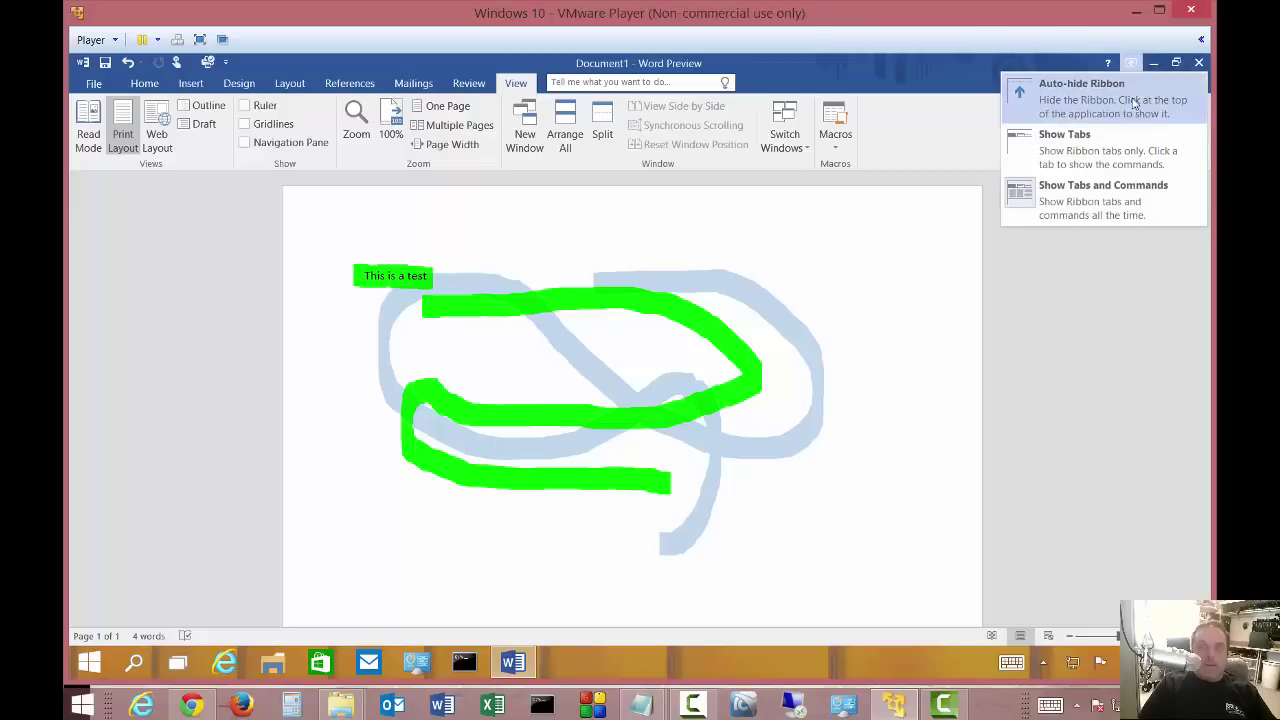
{"action": "left_click", "coordinate": [1135, 104]}
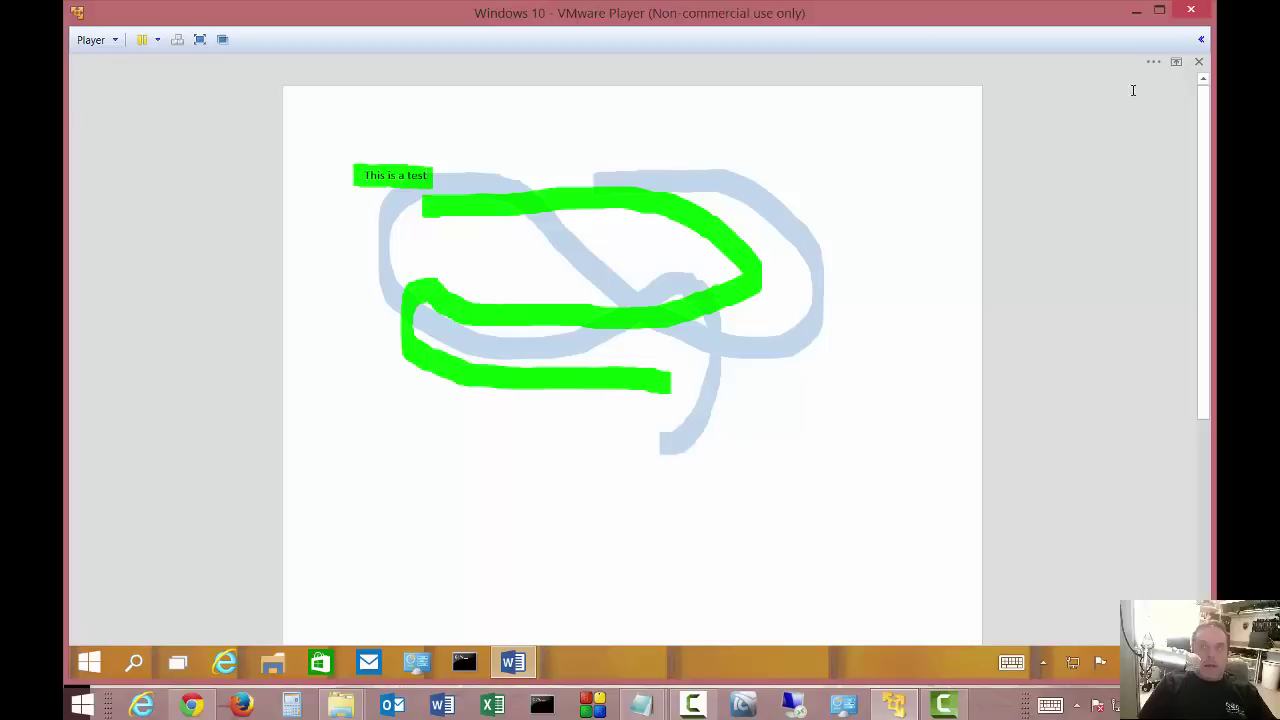
{"action": "left_click", "coordinate": [1177, 63]}
{"action": "left_click", "coordinate": [1163, 99]}
{"action": "left_click", "coordinate": [1176, 62]}
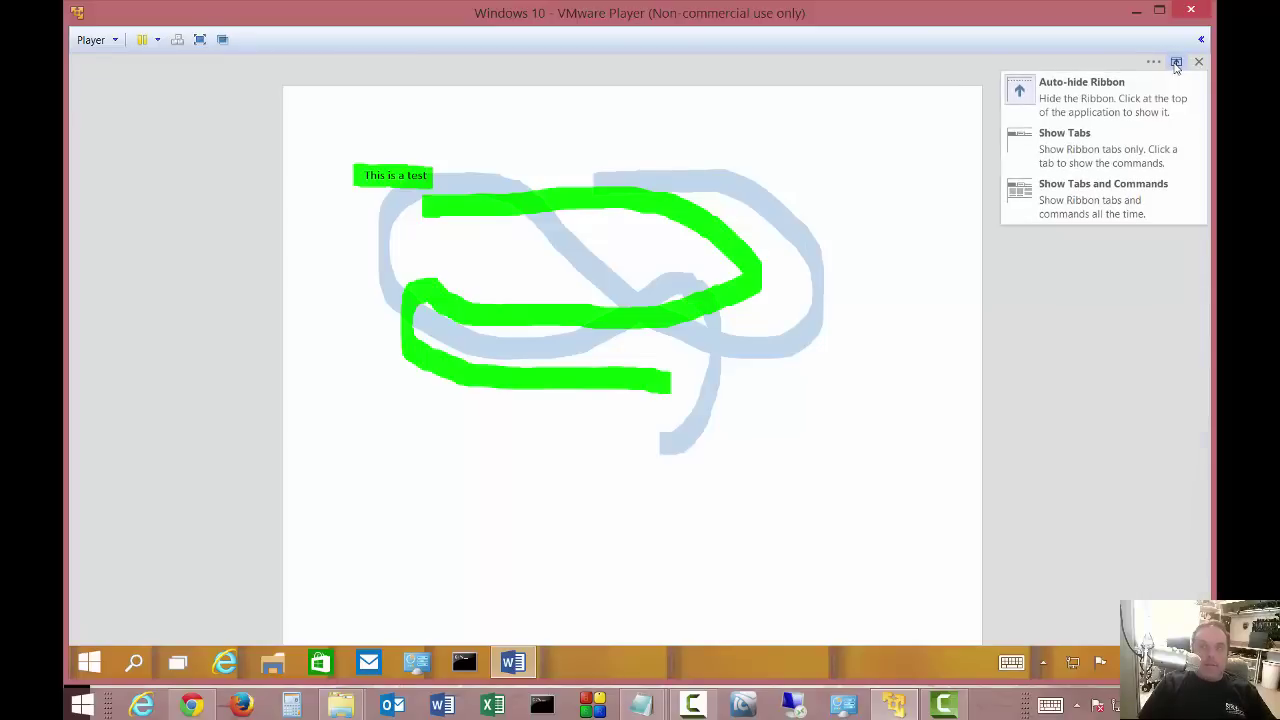
{"action": "left_click", "coordinate": [1137, 185]}
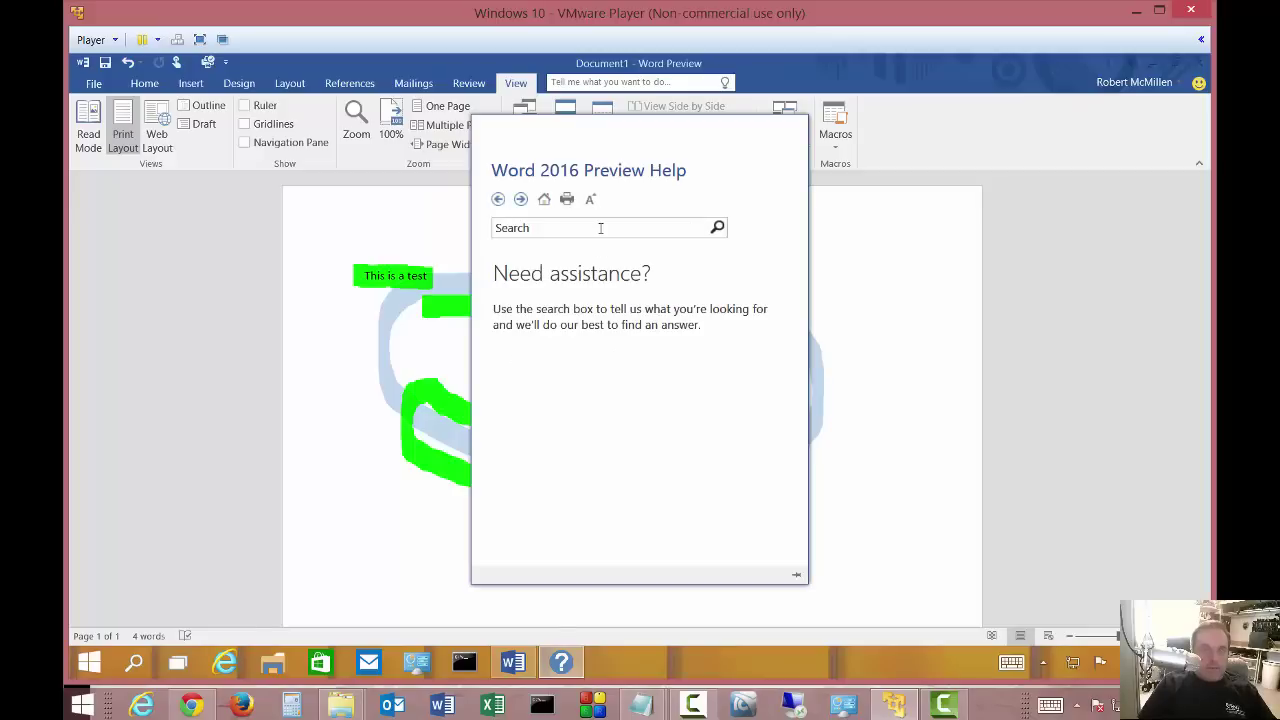
- Look at the Word 2016 Preview Help search and the Tell Me suggestions, leaving both without a search
{"action": "left_click", "coordinate": [573, 228]}
{"action": "left_click", "coordinate": [868, 255]}
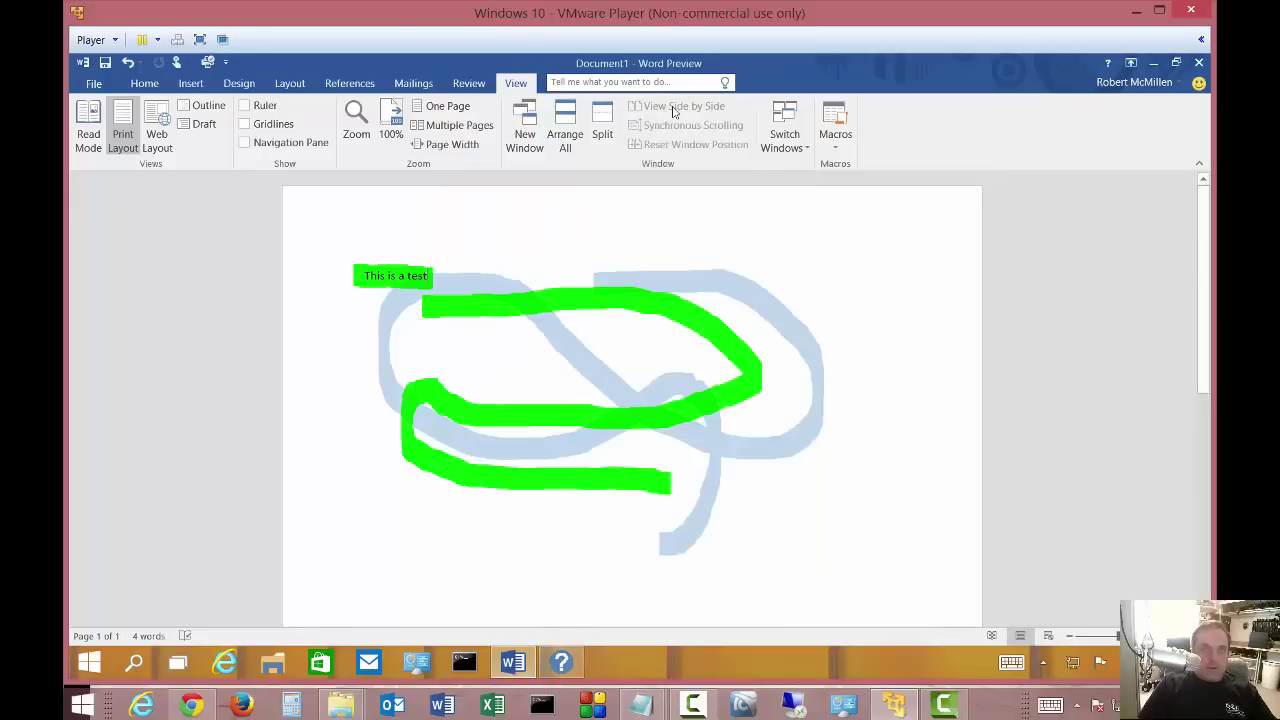
{"action": "left_click", "coordinate": [657, 85]}
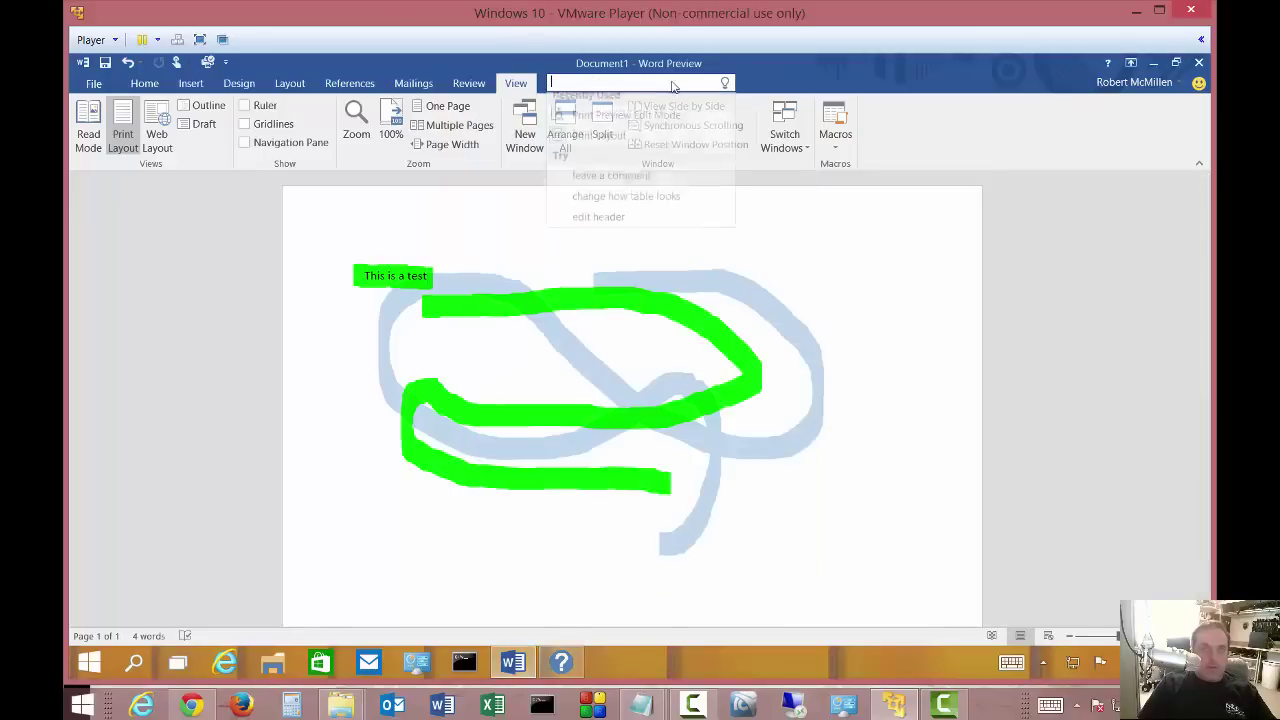
{"action": "left_click", "coordinate": [873, 76]}
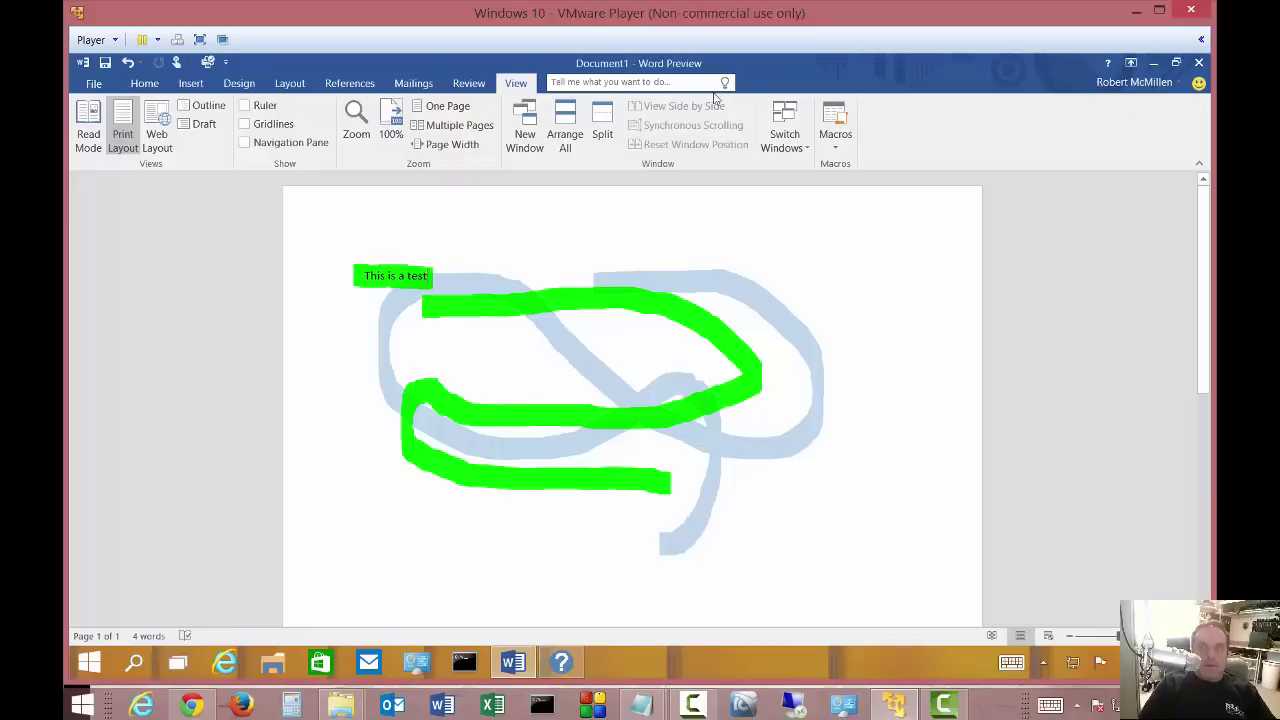
- Restore the document window down and maximize it again, and look at the Send a Smile and Send a Frown feedback options
{"action": "left_click", "coordinate": [1177, 63]}
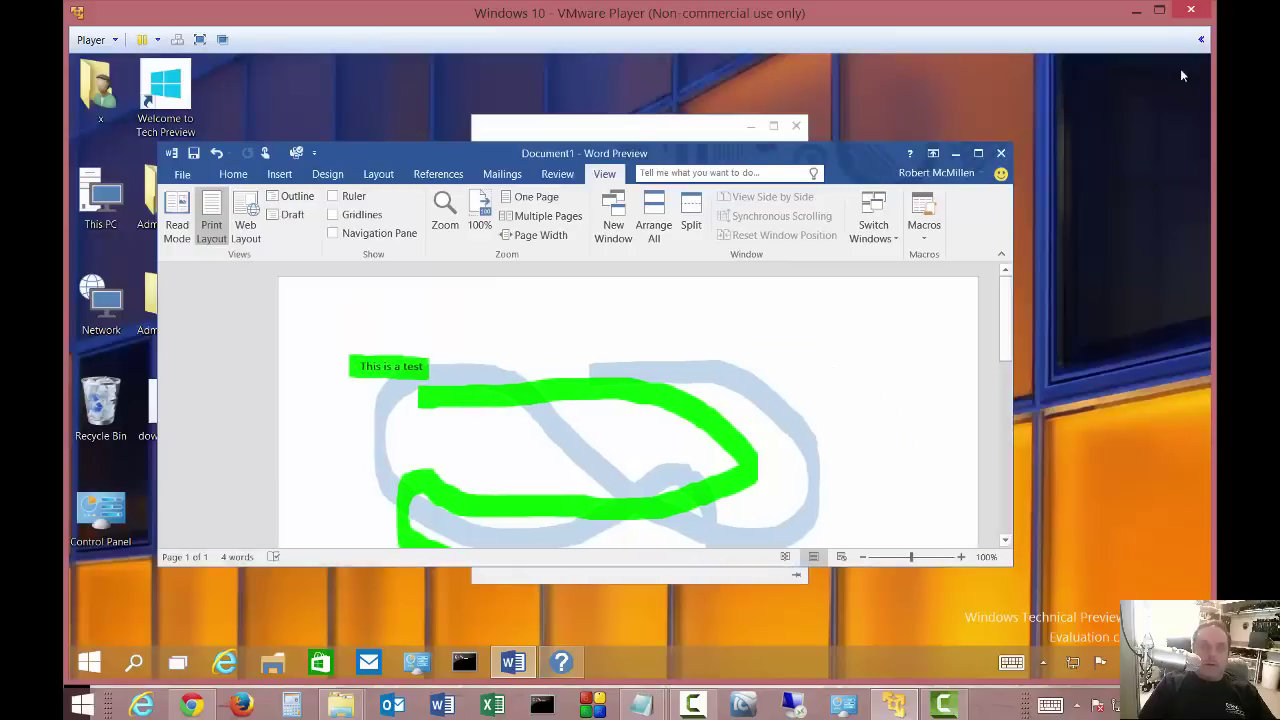
{"action": "left_click", "coordinate": [980, 153]}
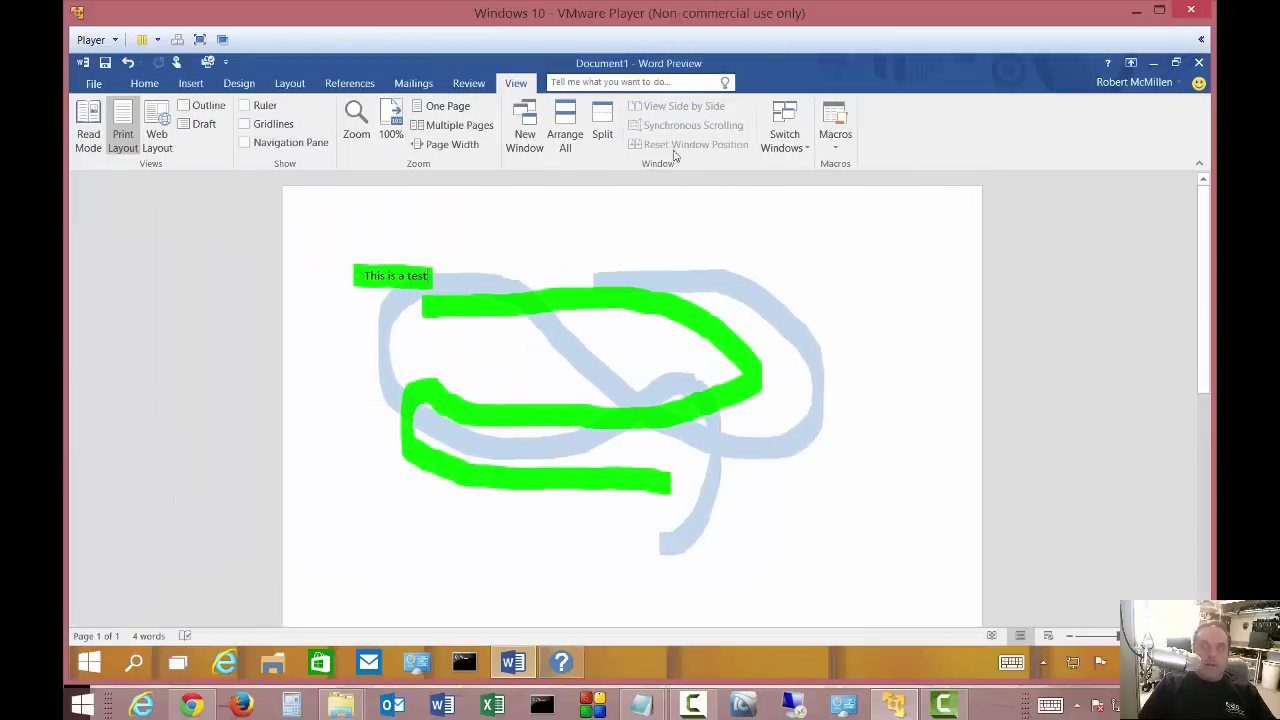
{"action": "left_click", "coordinate": [1199, 87]}
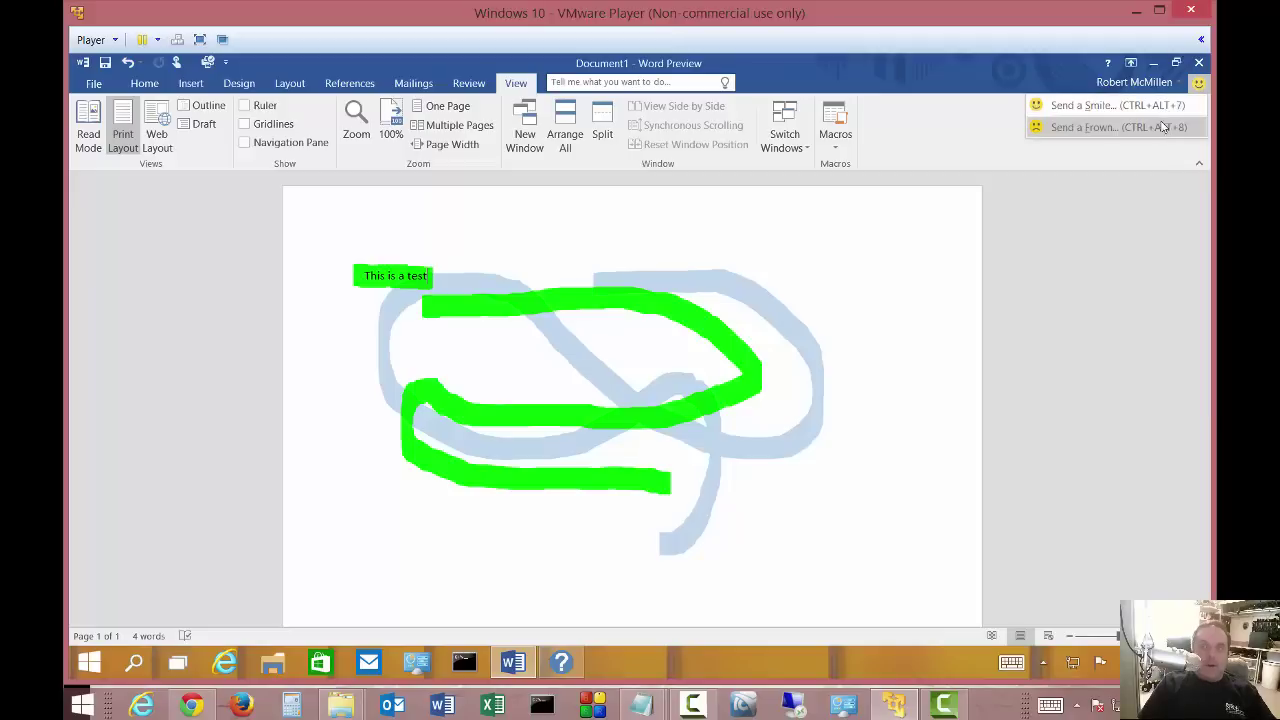
{"action": "left_click", "coordinate": [1200, 88]}
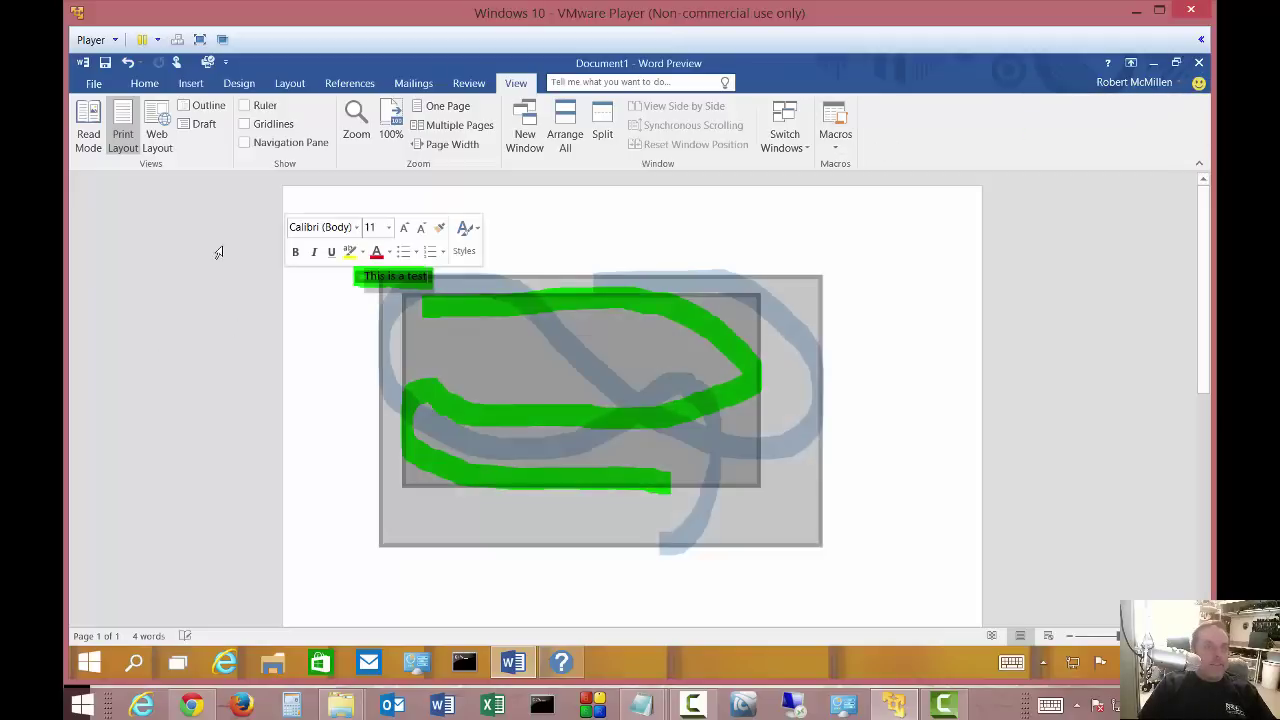
- Select the text with its ink strokes and look at the font, paragraph and style commands
{"action": "triple_click", "coordinate": [282, 286]}
{"action": "left_click", "coordinate": [145, 84]}
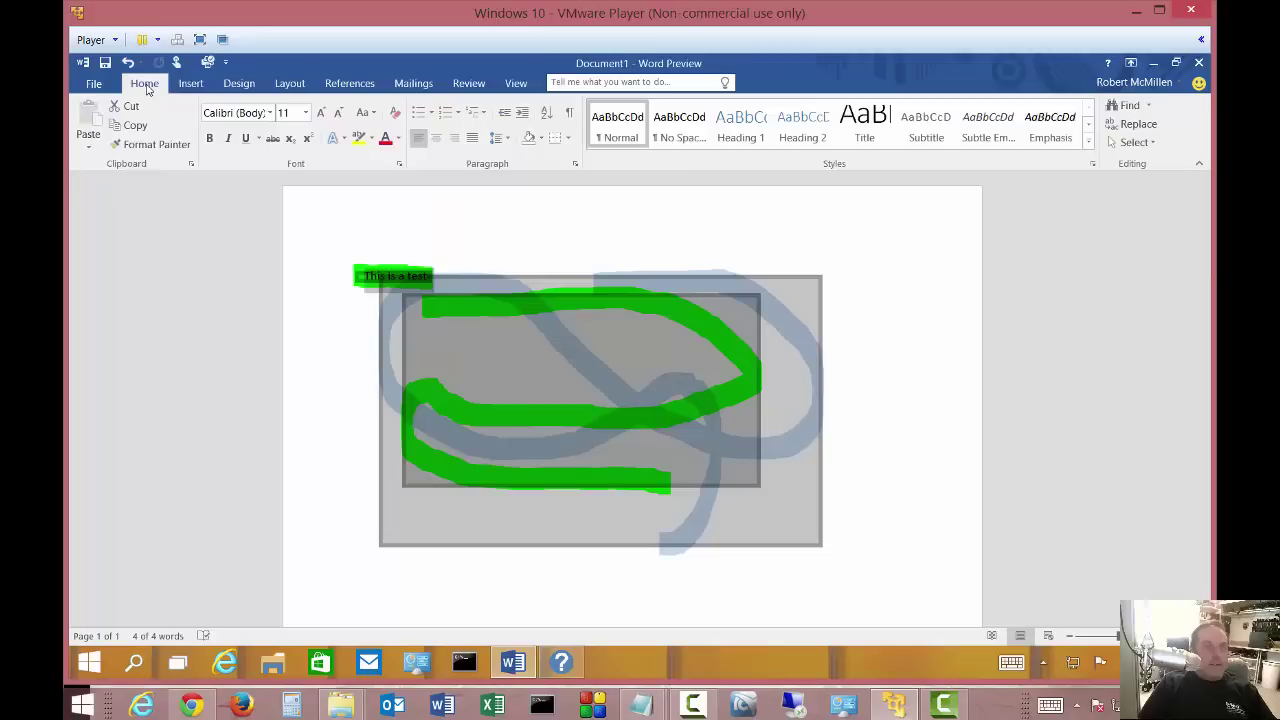
- Look at the document's Info page and the options for protecting the document and checking it for issues
{"action": "left_click", "coordinate": [94, 84]}
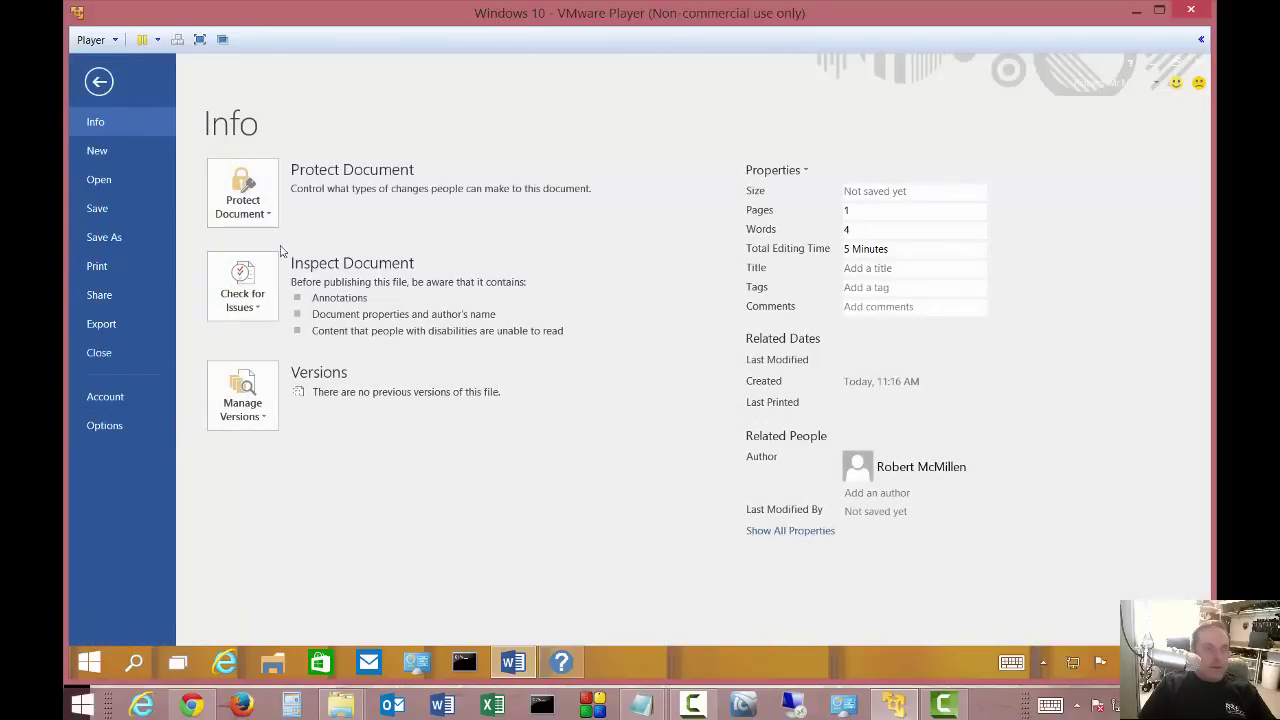
{"action": "left_click", "coordinate": [266, 214]}
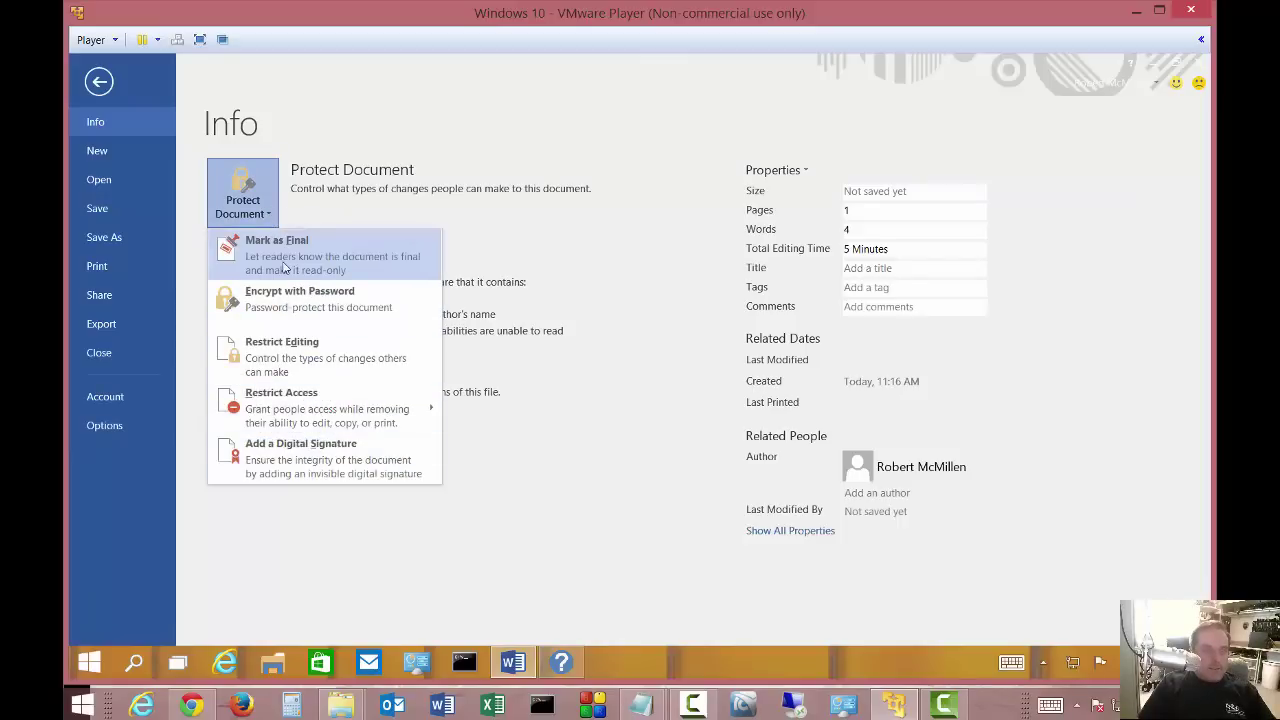
{"action": "left_click", "coordinate": [658, 463]}
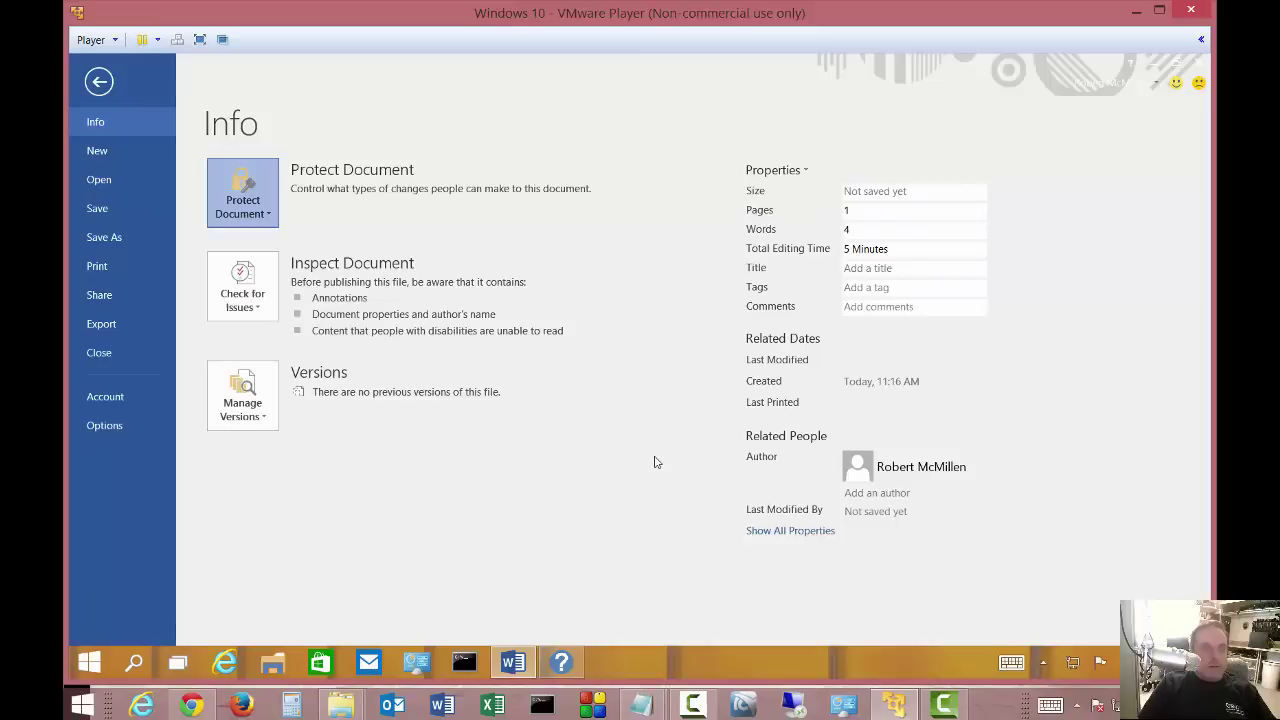
{"action": "left_click", "coordinate": [247, 288]}
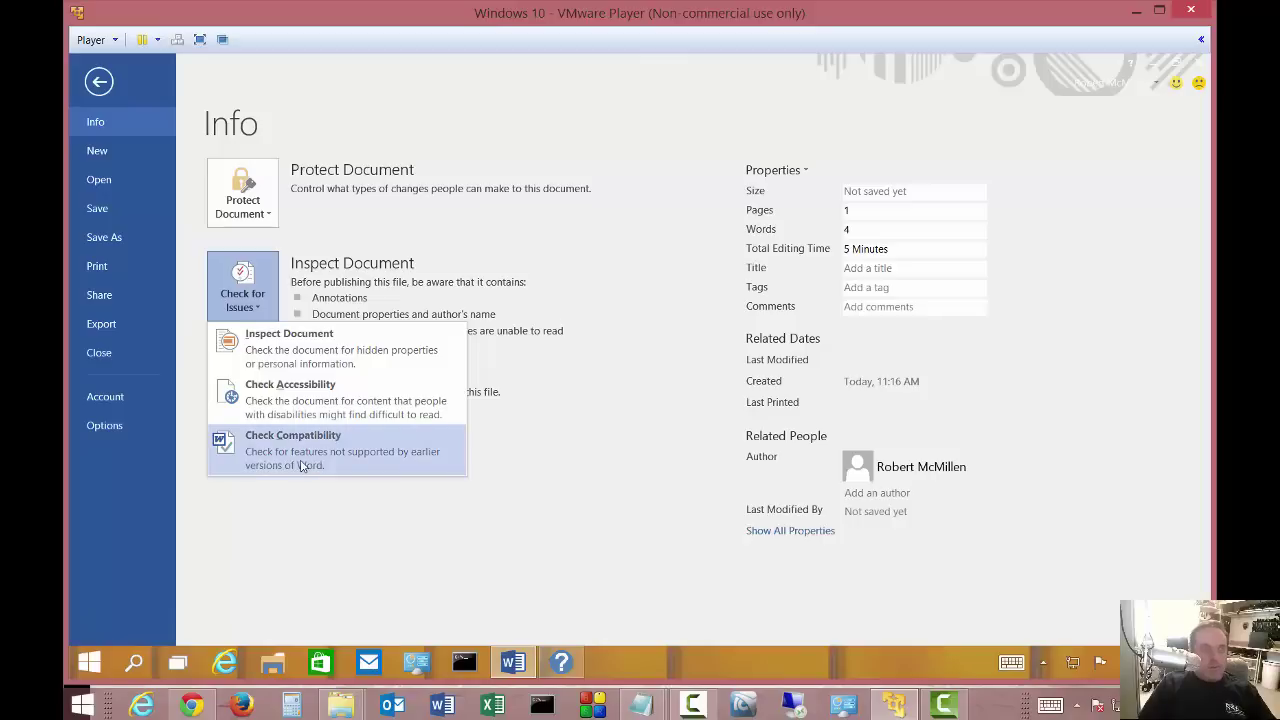
{"action": "left_click", "coordinate": [300, 525]}
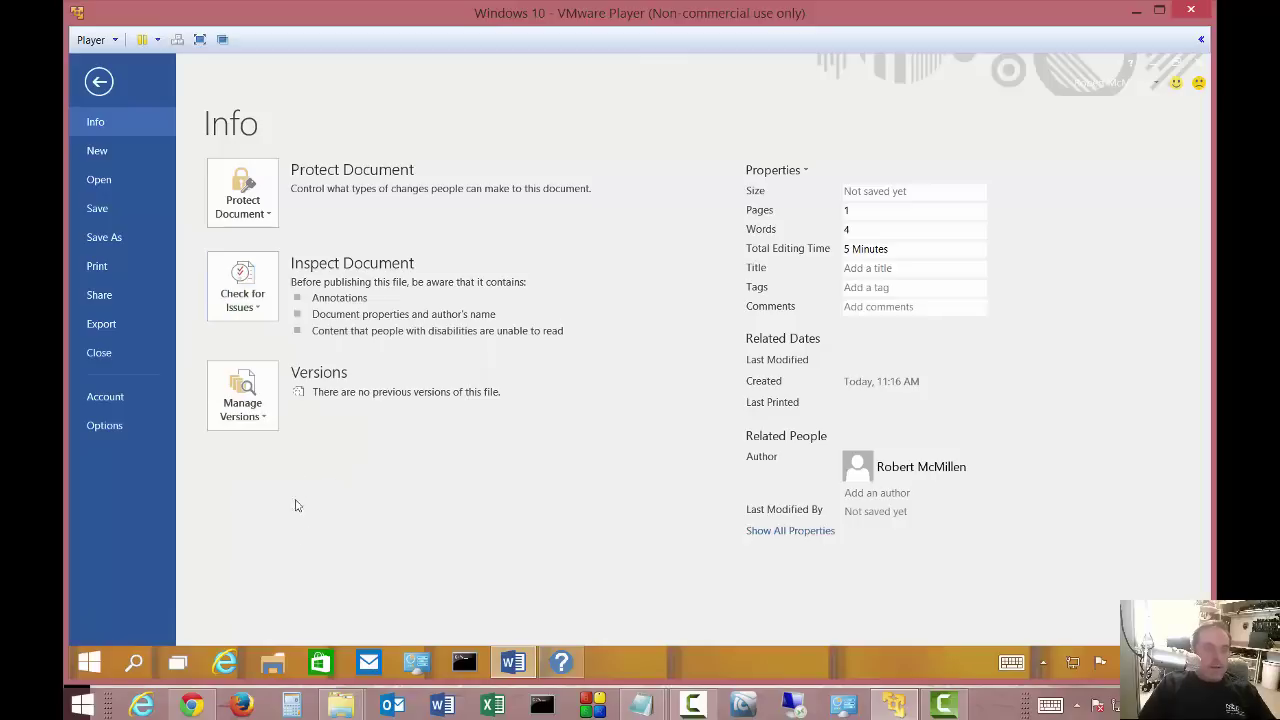
- Look at the options for recovering or deleting unsaved versions of the document
{"action": "left_click", "coordinate": [248, 388]}
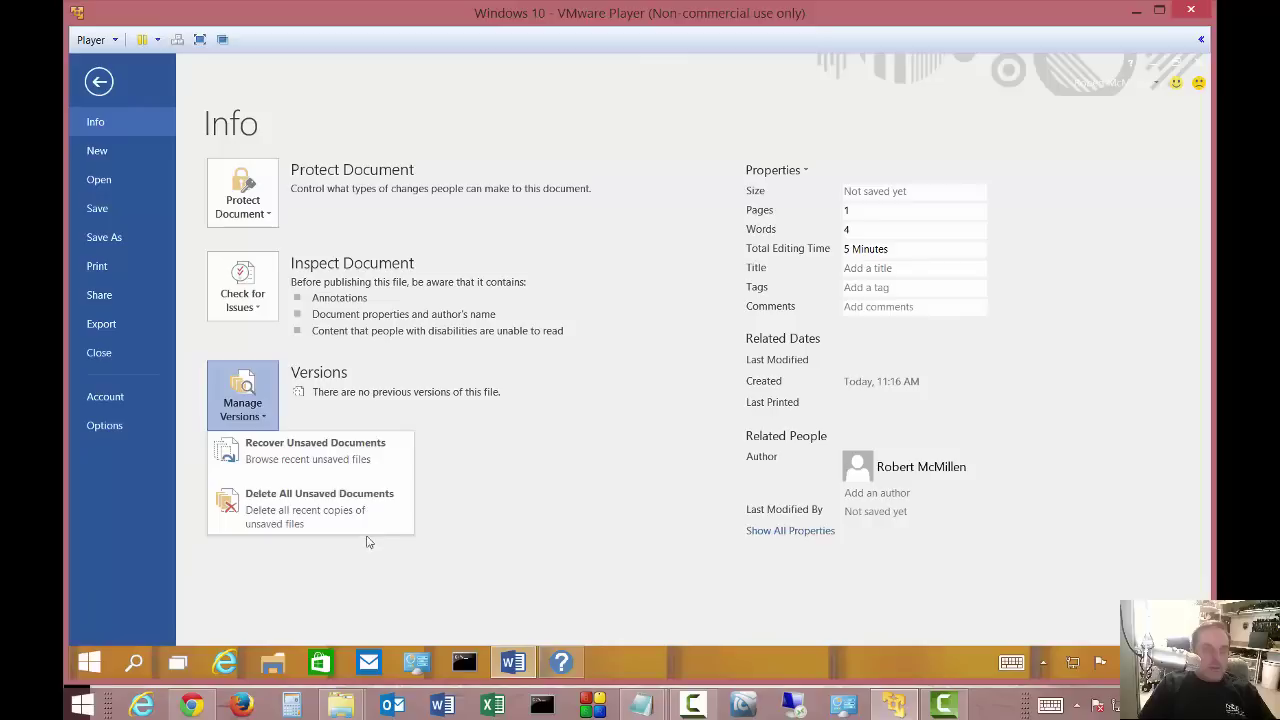
{"action": "left_click", "coordinate": [536, 477]}
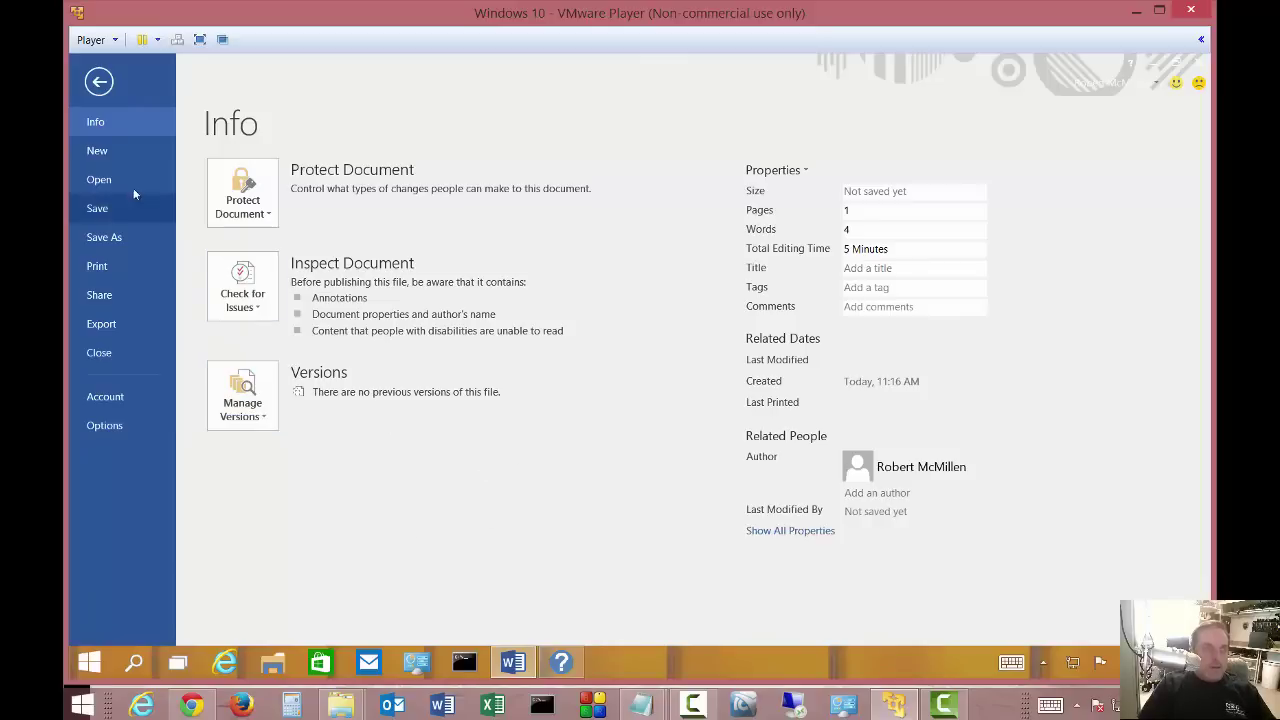
- Look through the General, Display, Proofing, Save, Language and Advanced pages of Word Options, including the list of additional editing languages
{"action": "left_click", "coordinate": [103, 424]}
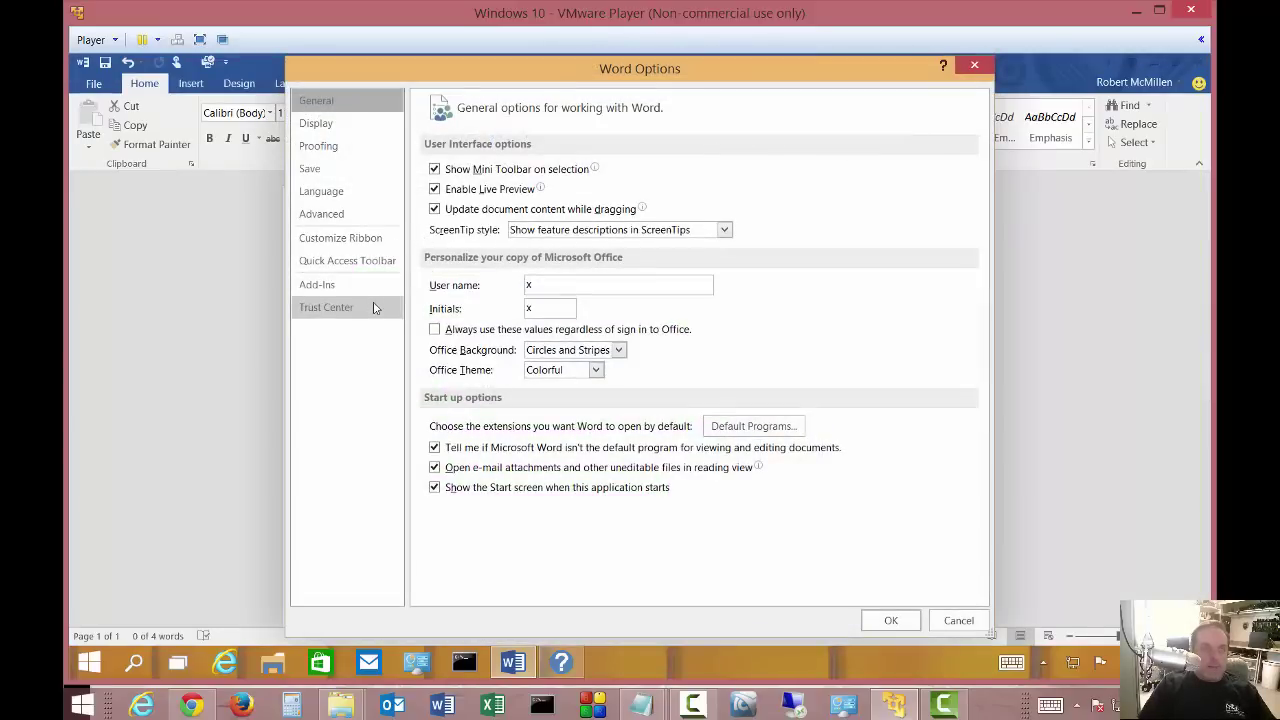
{"action": "left_click", "coordinate": [315, 126]}
{"action": "left_click", "coordinate": [316, 146]}
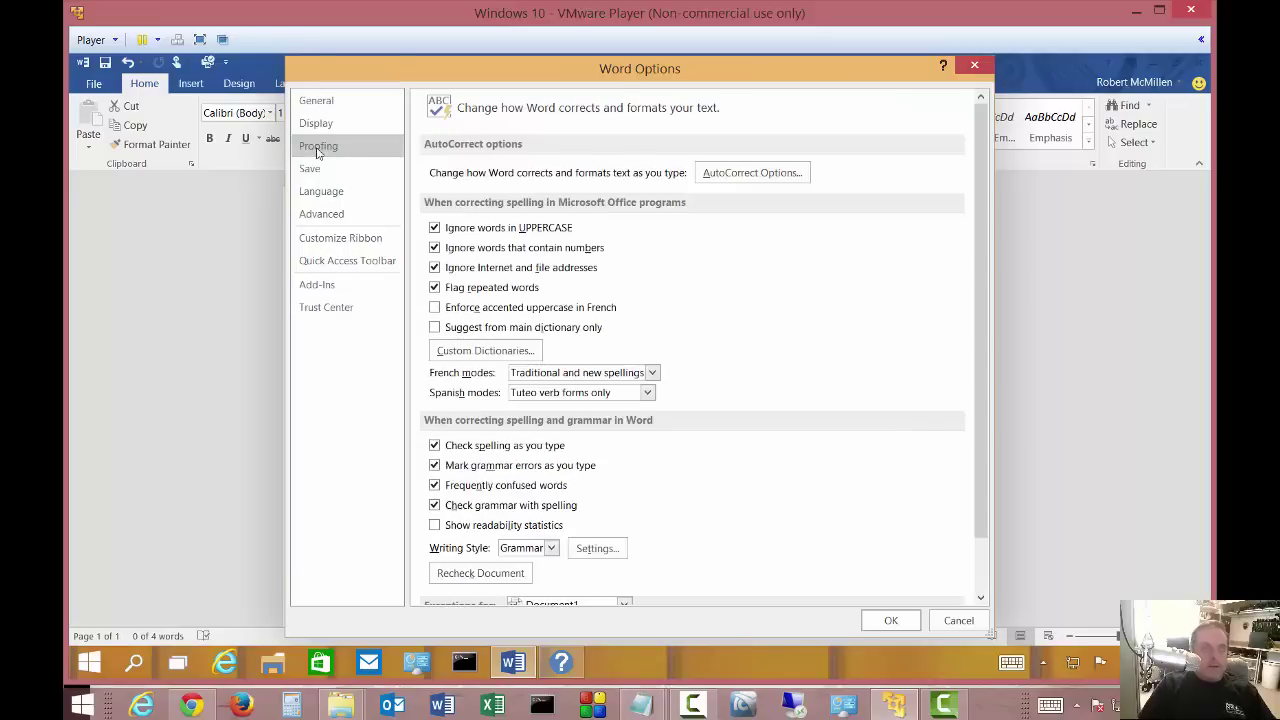
{"action": "left_click", "coordinate": [312, 172]}
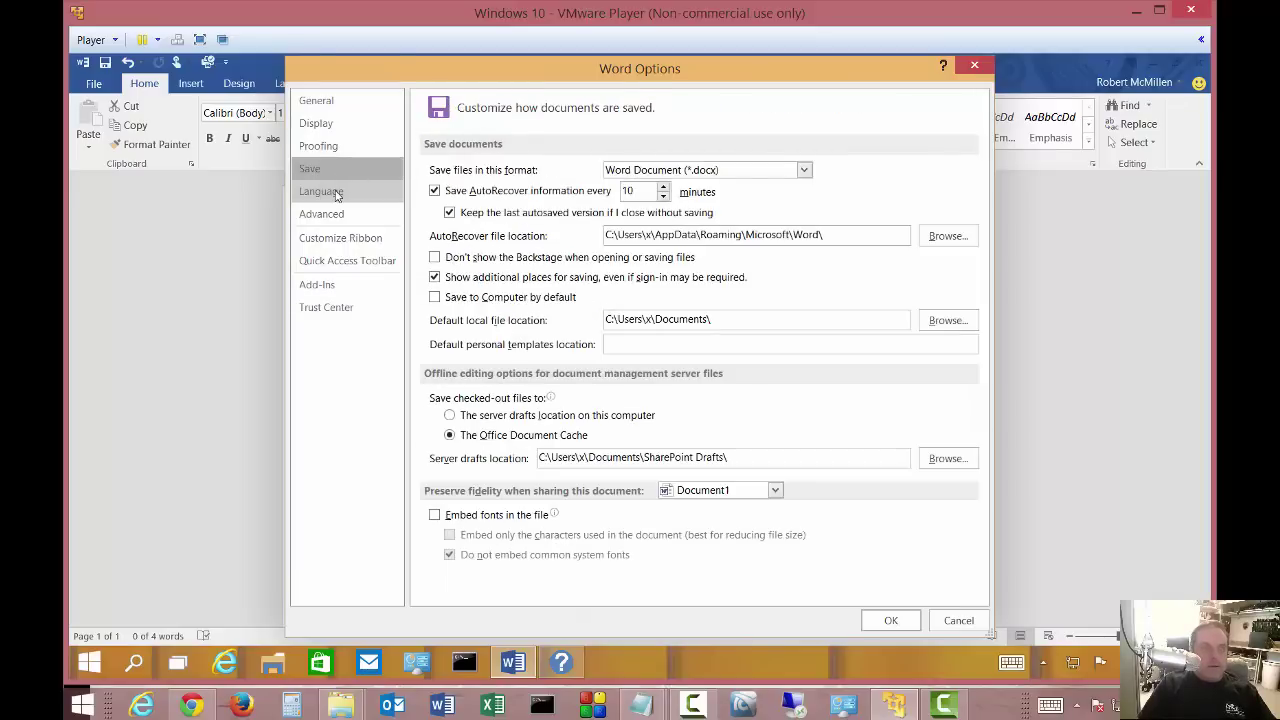
{"action": "left_click", "coordinate": [334, 193]}
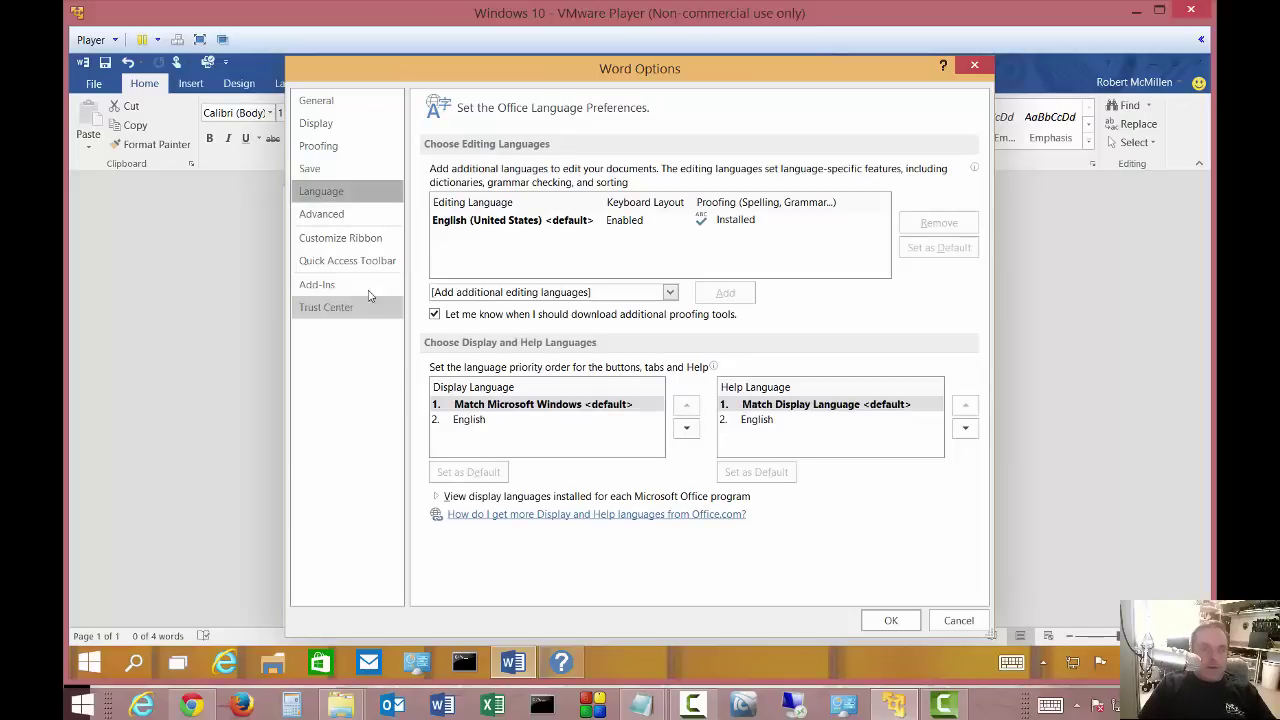
{"action": "left_click", "coordinate": [670, 294]}
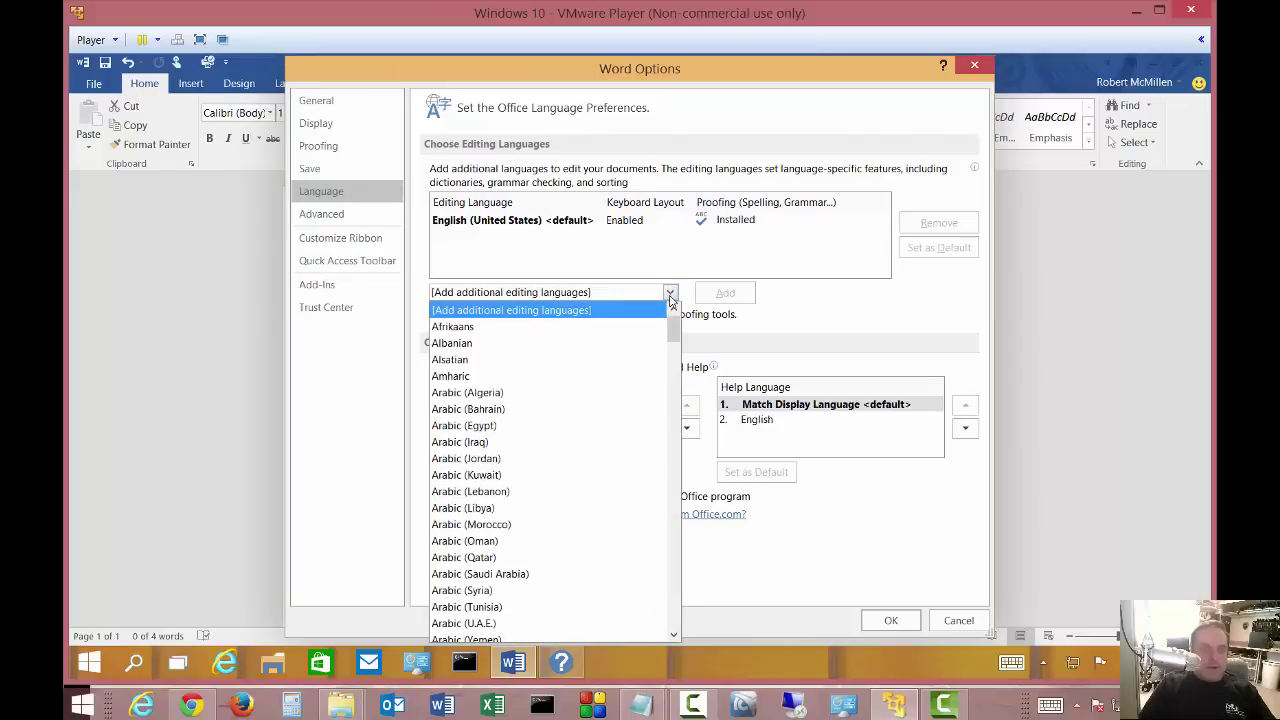
{"action": "left_click", "coordinate": [813, 310]}
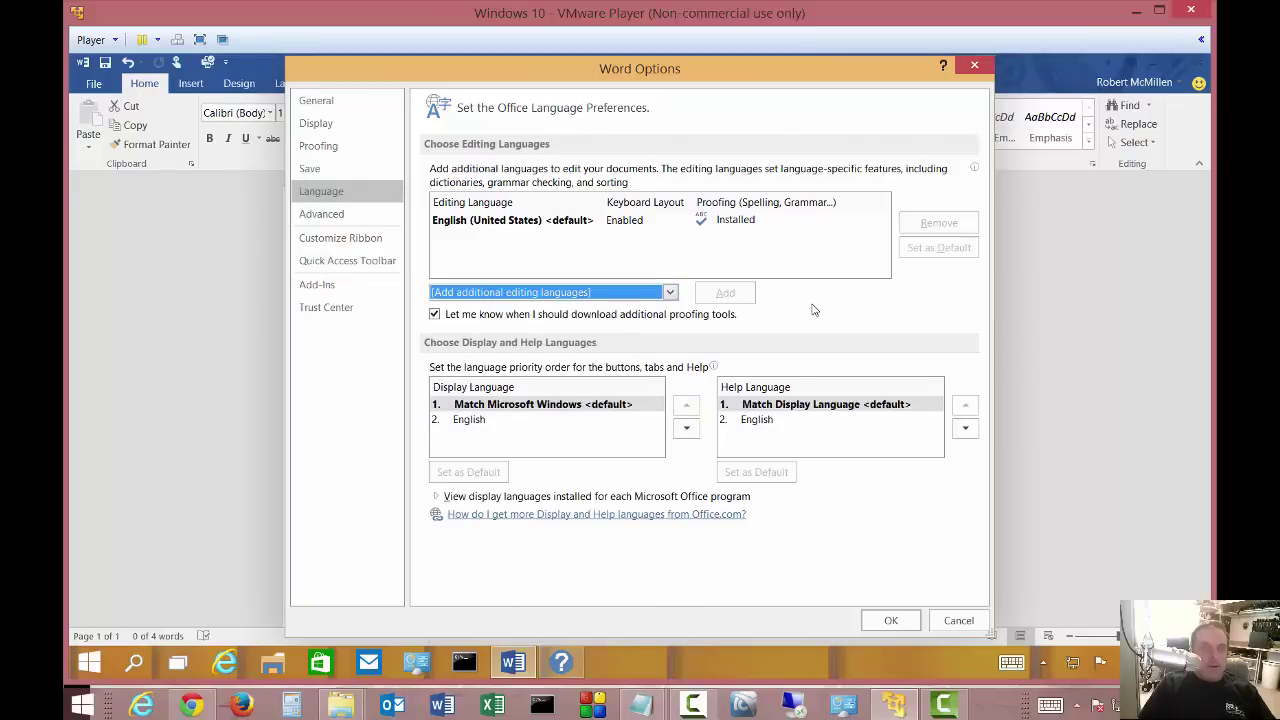
{"action": "left_click", "coordinate": [360, 216]}
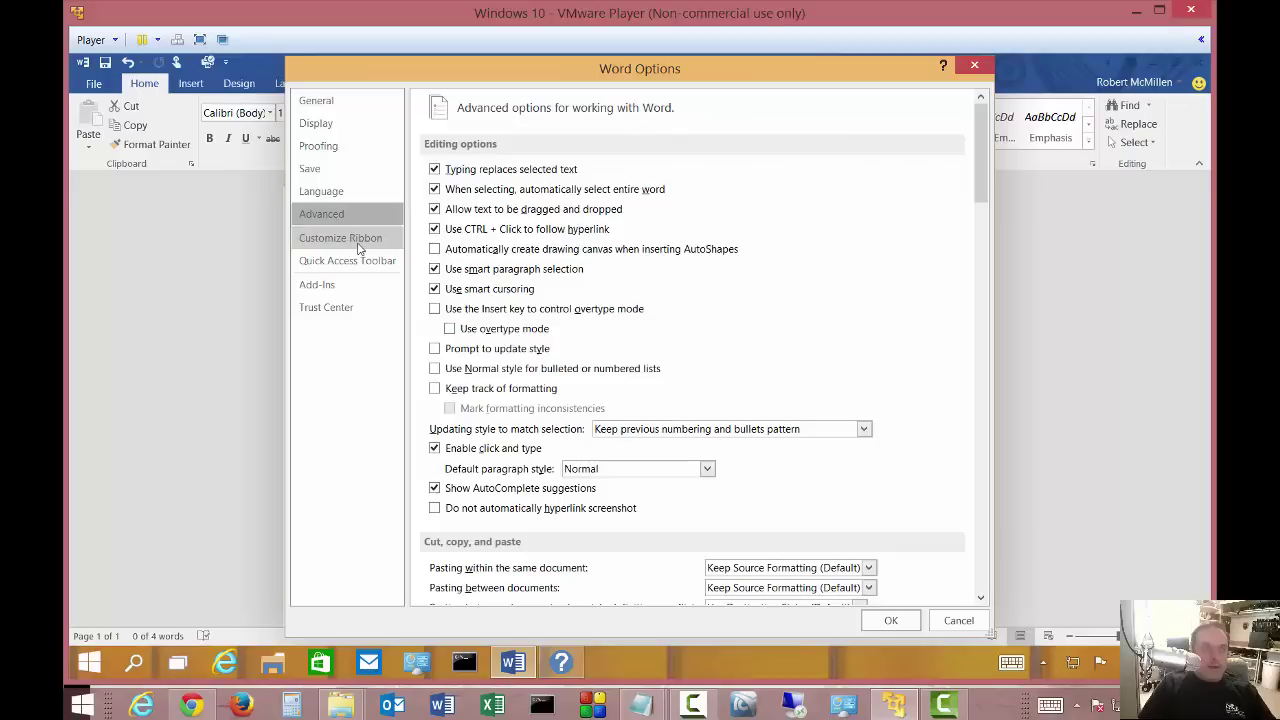
- Customize the ribbon to show the Developer tab among the main tabs and apply the options
{"action": "left_click", "coordinate": [360, 245]}
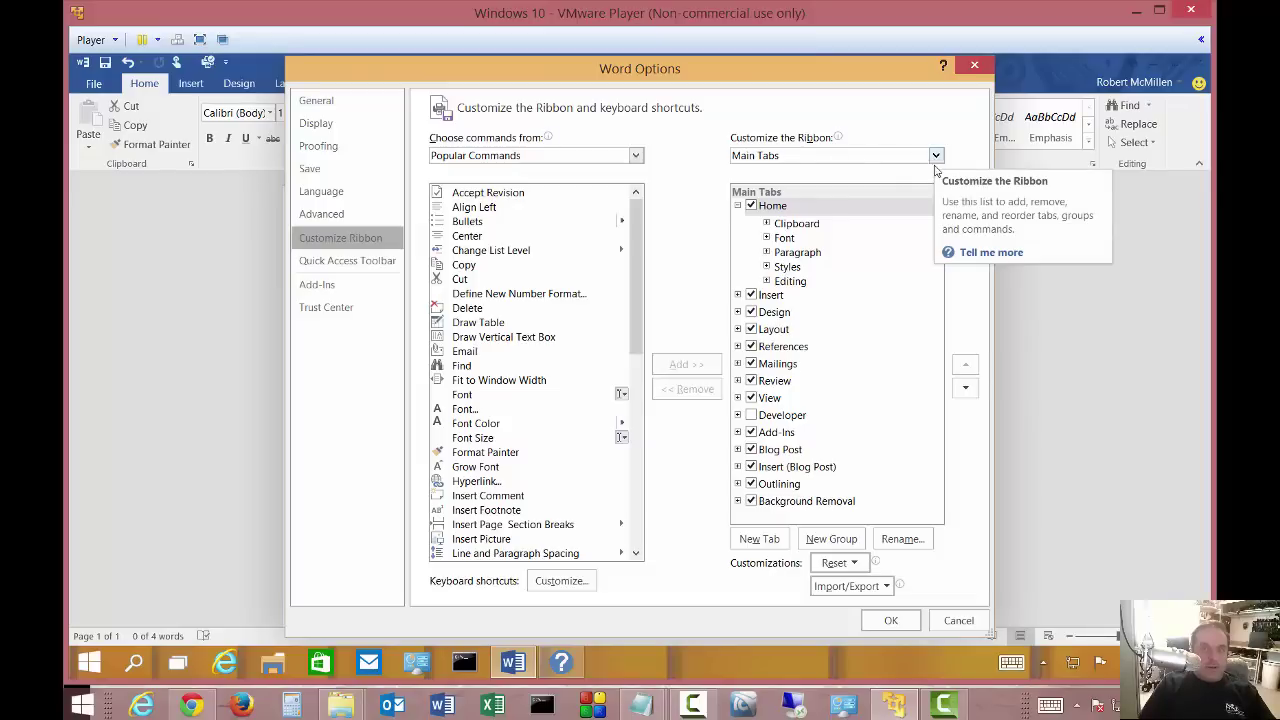
{"action": "left_click", "coordinate": [738, 206]}
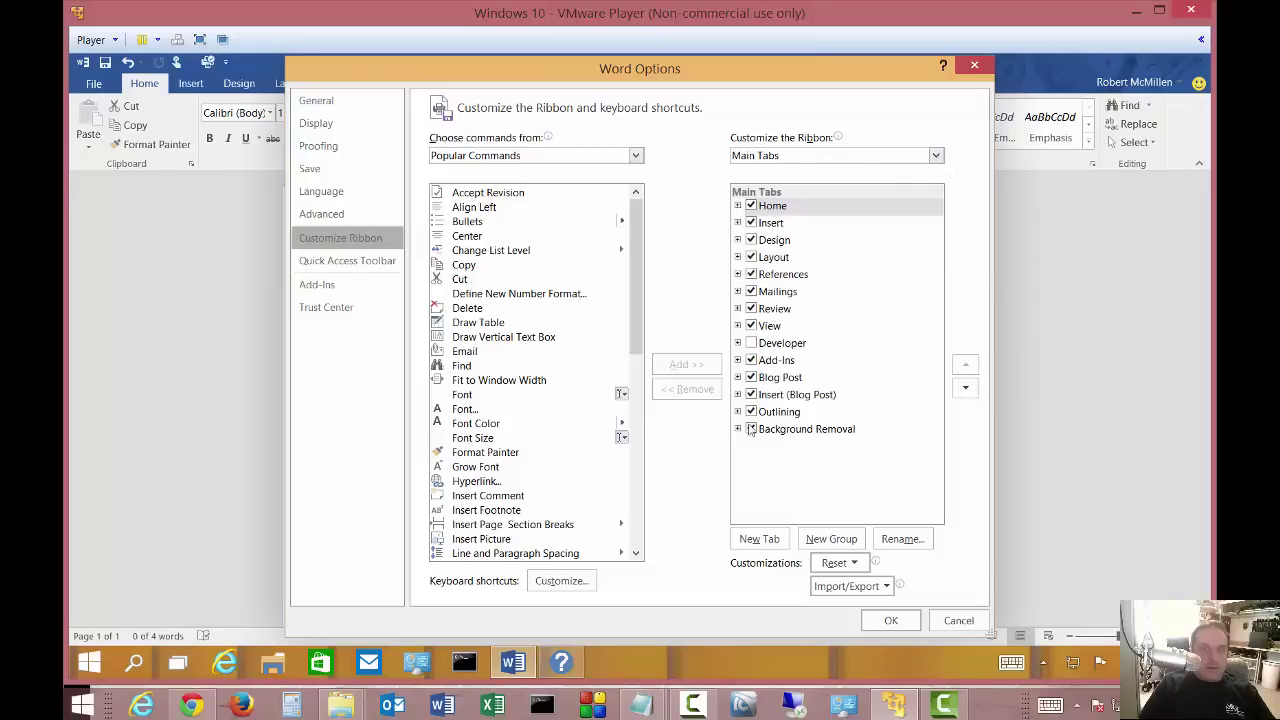
{"action": "left_click", "coordinate": [751, 345]}
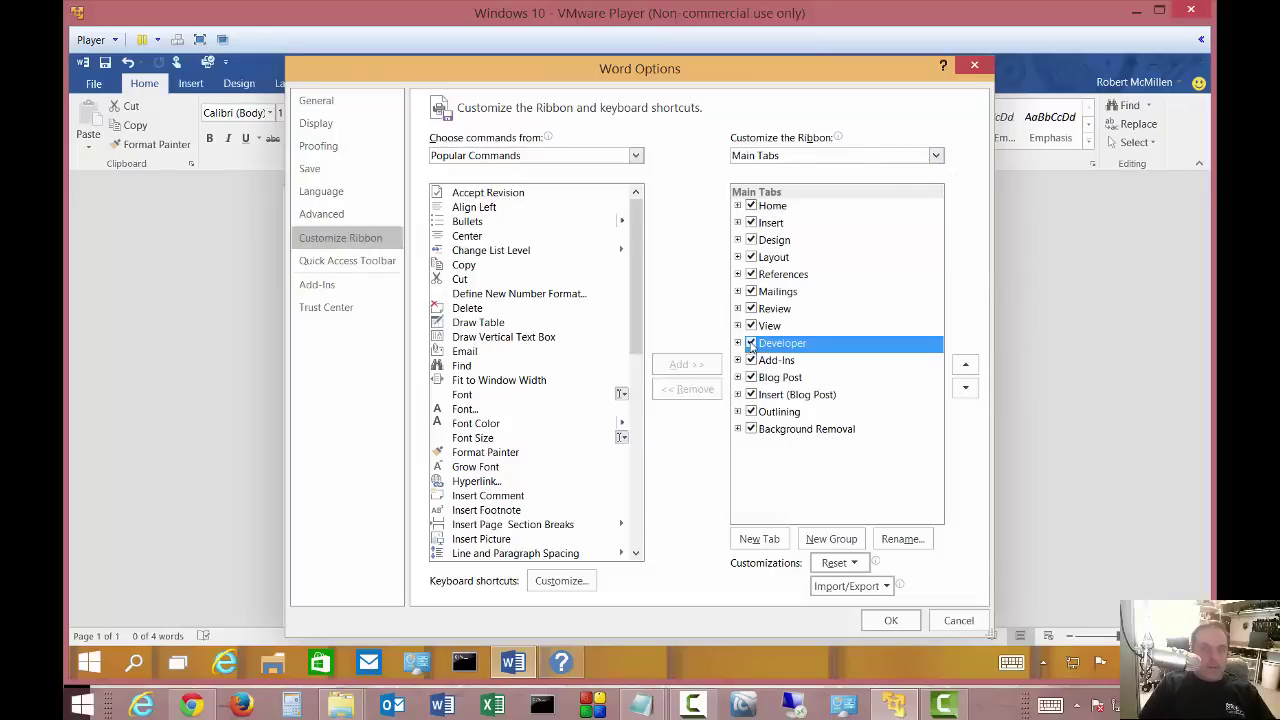
{"action": "left_click", "coordinate": [889, 622]}
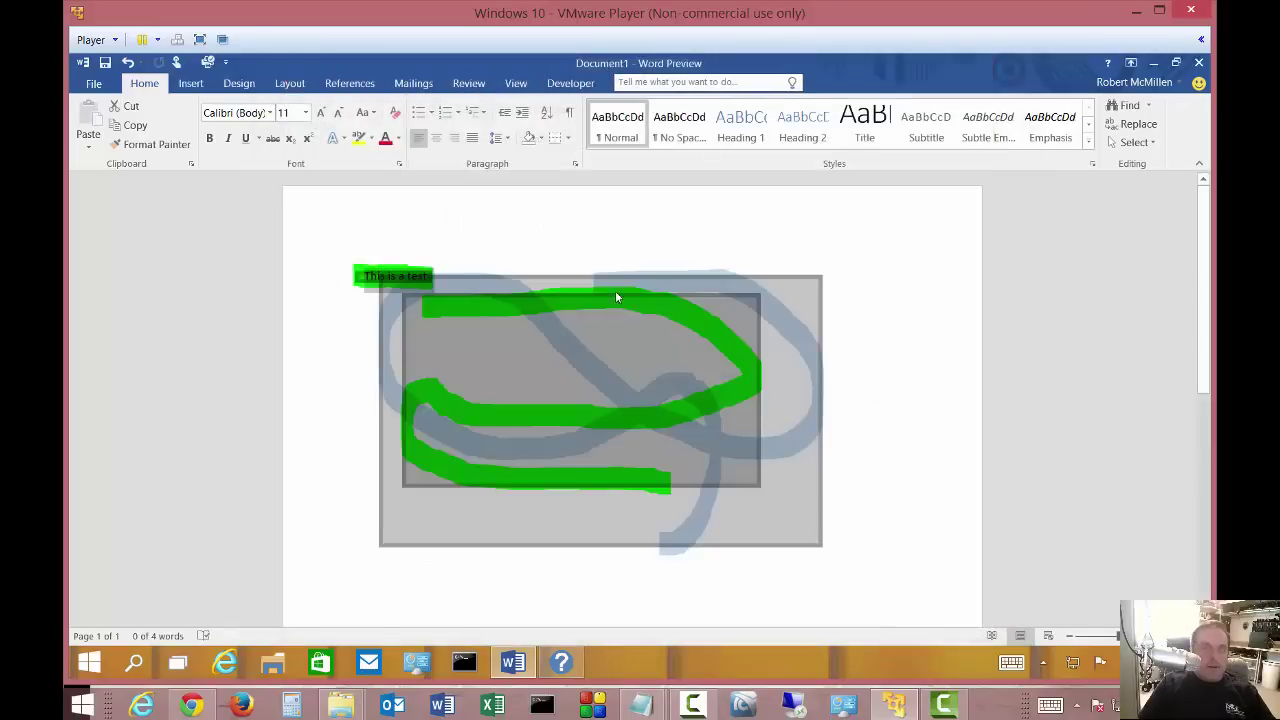
- Look at the Developer commands, the neighbouring View and Review commands and the document's Info page, and return to the document
{"action": "left_click", "coordinate": [570, 90]}
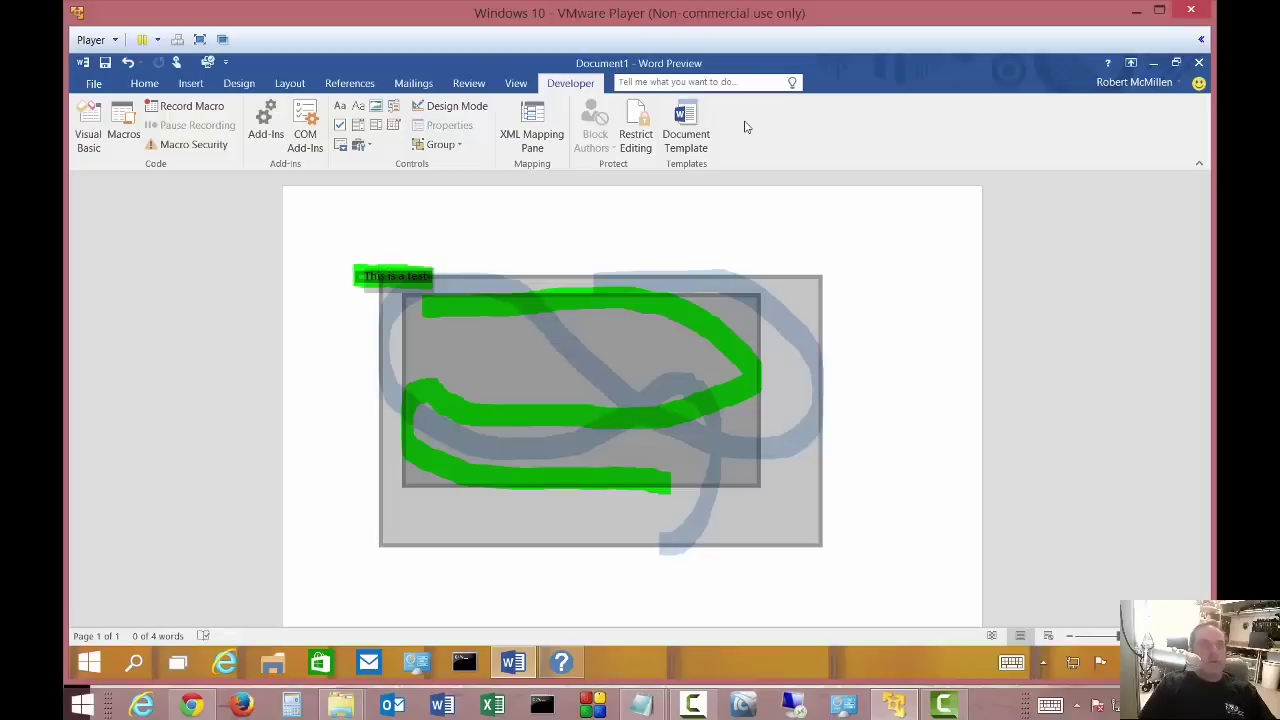
{"action": "left_click", "coordinate": [516, 87]}
{"action": "left_click", "coordinate": [482, 88]}
{"action": "left_click", "coordinate": [571, 83]}
{"action": "left_click", "coordinate": [93, 83]}
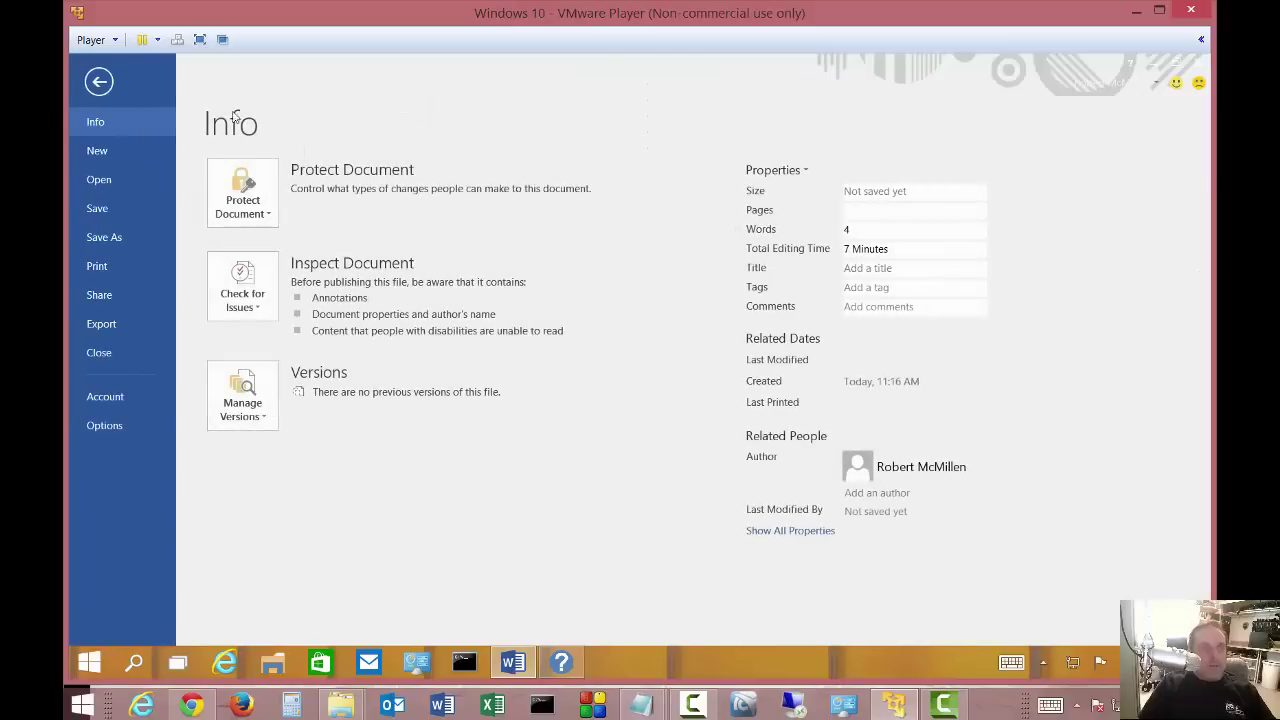
{"action": "left_click", "coordinate": [99, 81]}
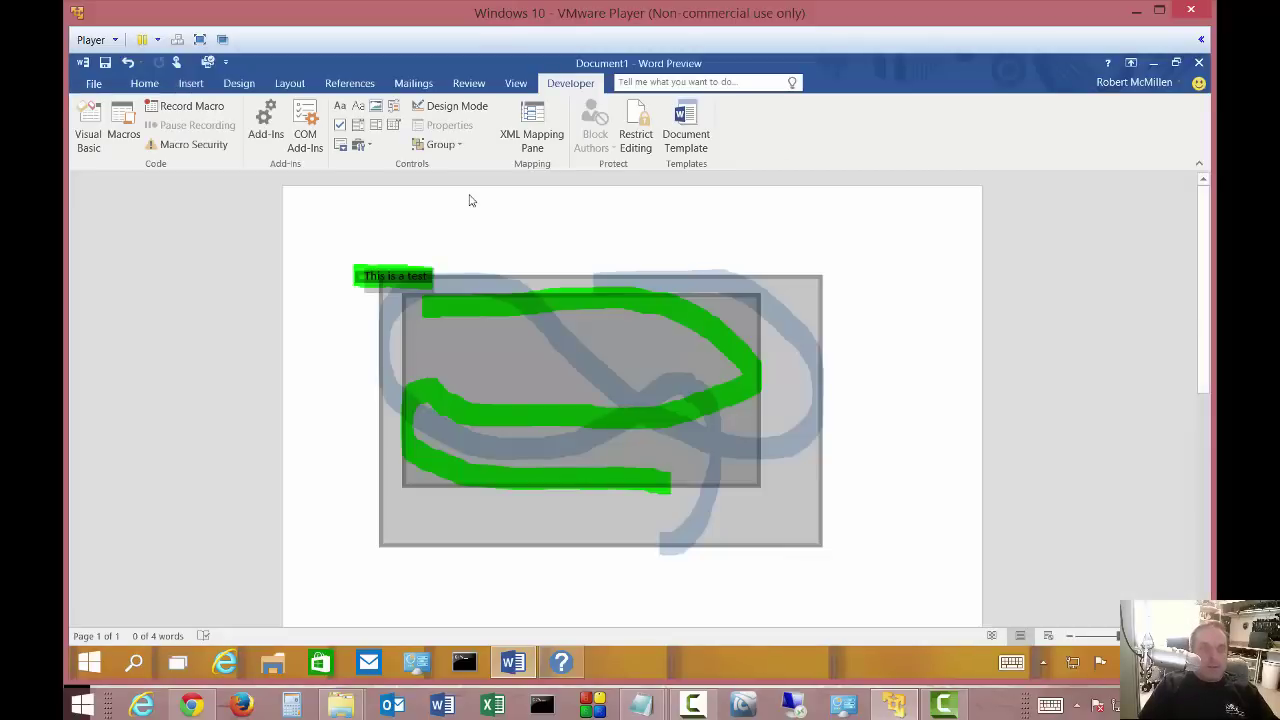